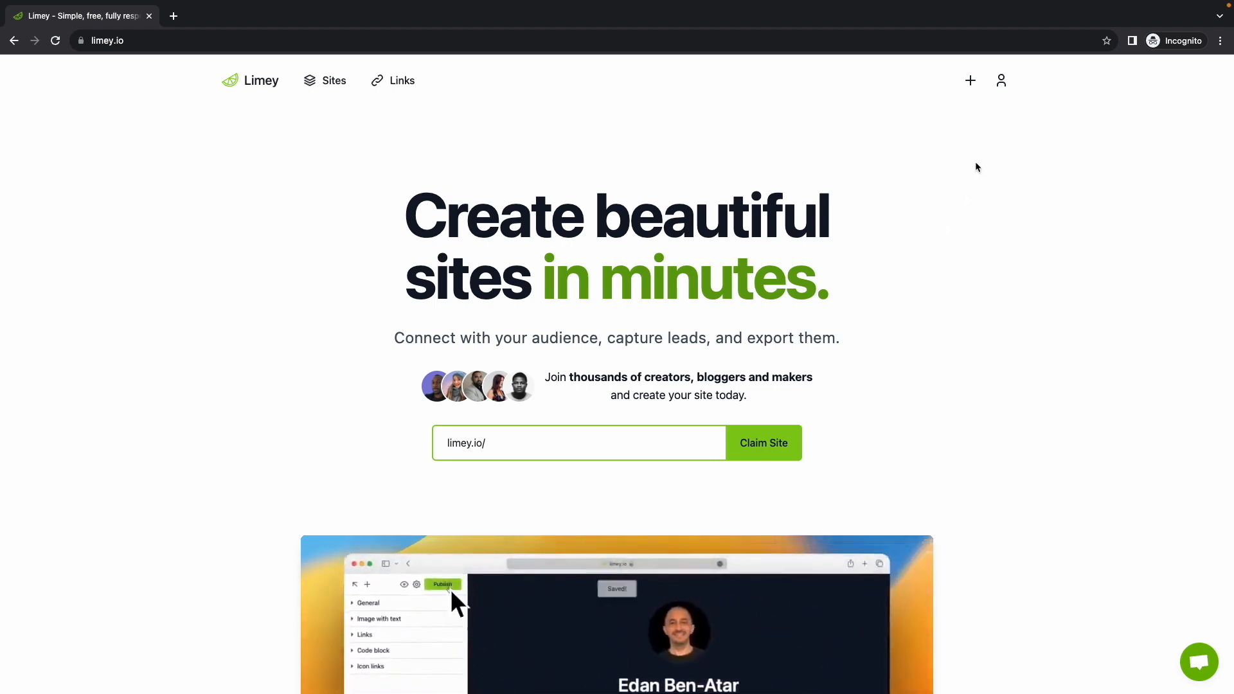
Open the create menu in the Limey header to show the New site and New link options
{"action": "left_click", "coordinate": [971, 84]}
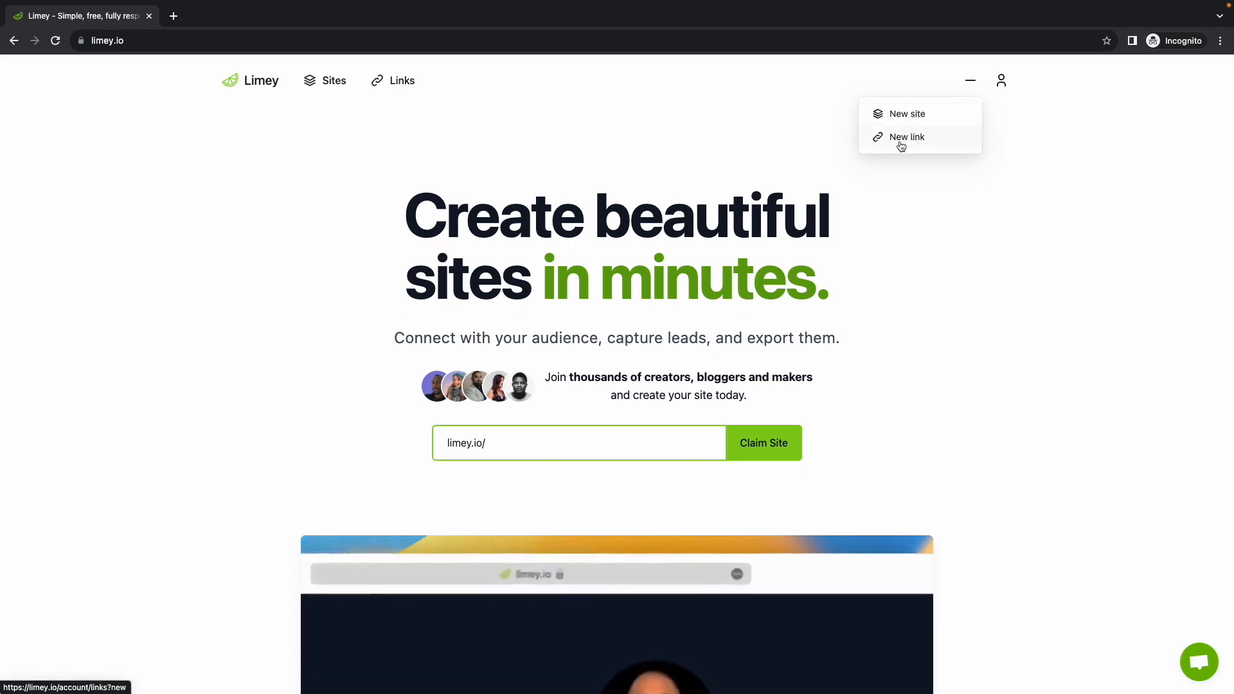
Start a new site from the peach template-3 profile template in the editor
{"action": "left_click", "coordinate": [912, 121]}
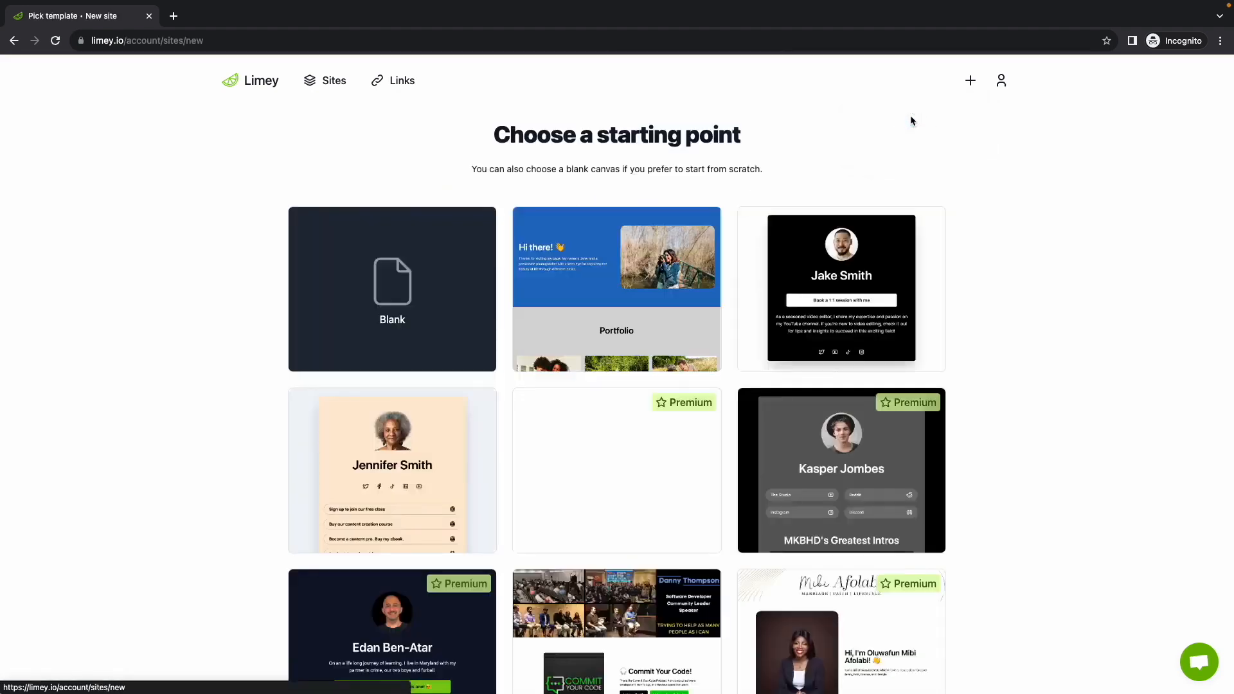
{"action": "scroll", "coordinate": [488, 215], "scroll_direction": "down", "scroll_amount": 1}
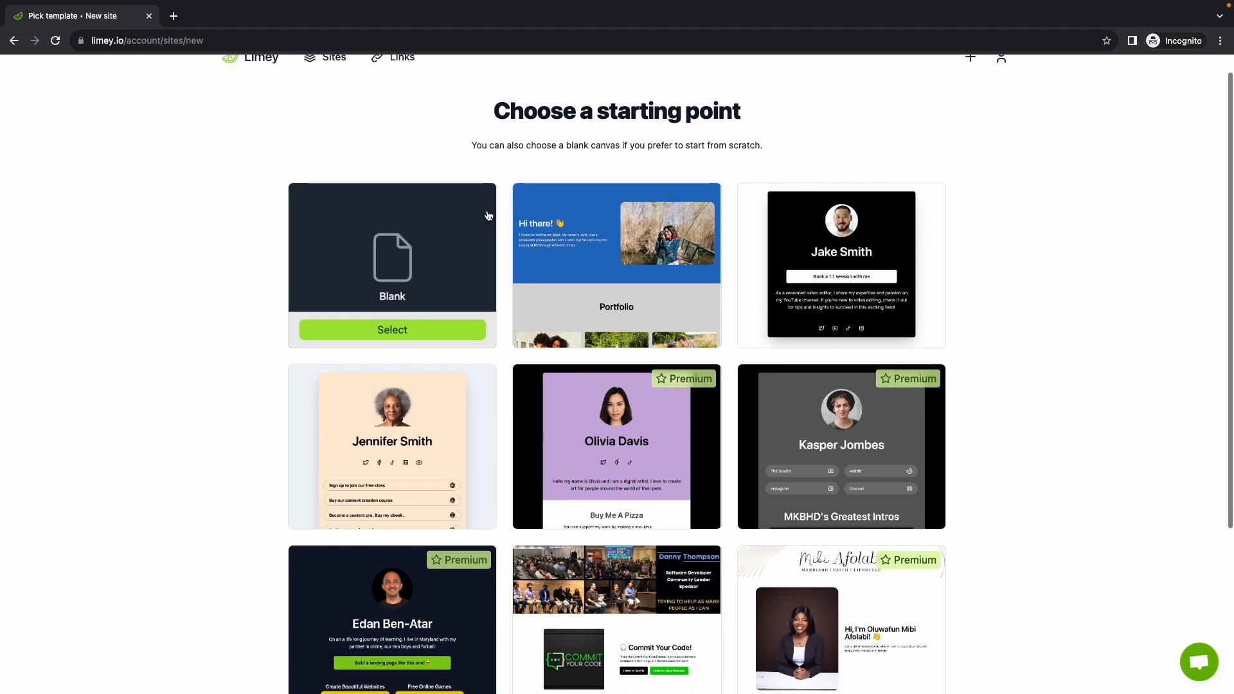
{"action": "scroll", "coordinate": [489, 215], "scroll_direction": "down", "scroll_amount": 1}
{"action": "scroll", "coordinate": [489, 216], "scroll_direction": "down", "scroll_amount": 1}
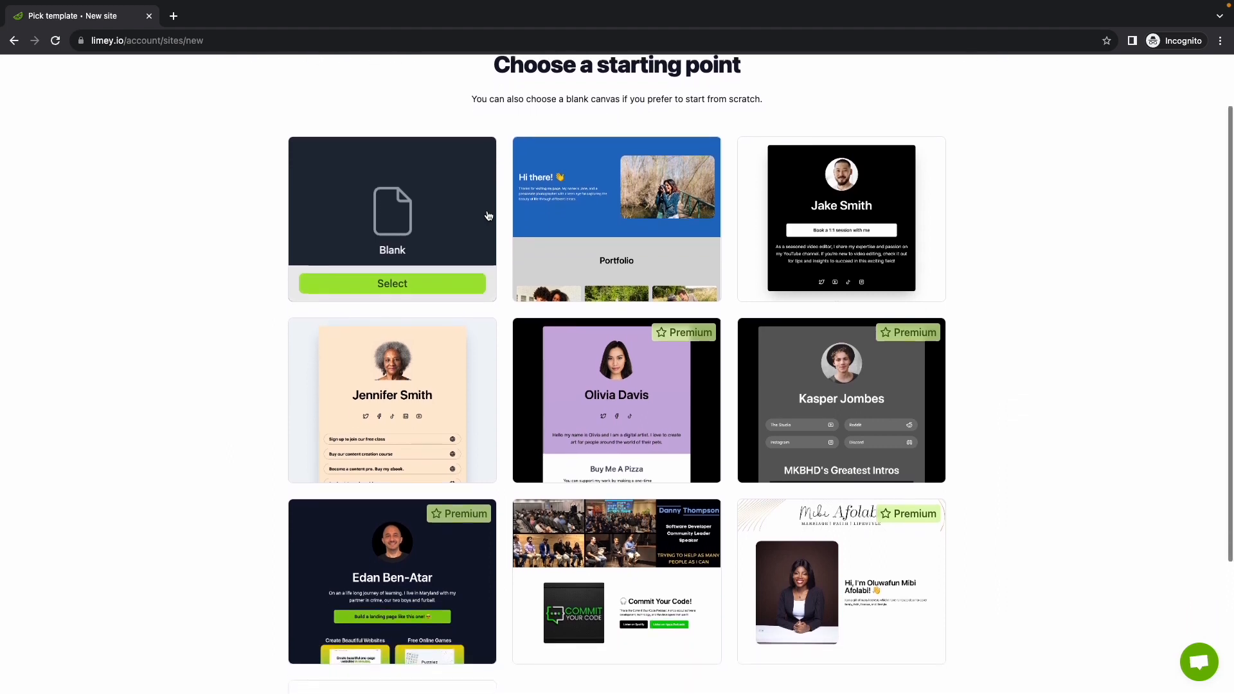
{"action": "scroll", "coordinate": [383, 249], "scroll_direction": "down", "scroll_amount": 1}
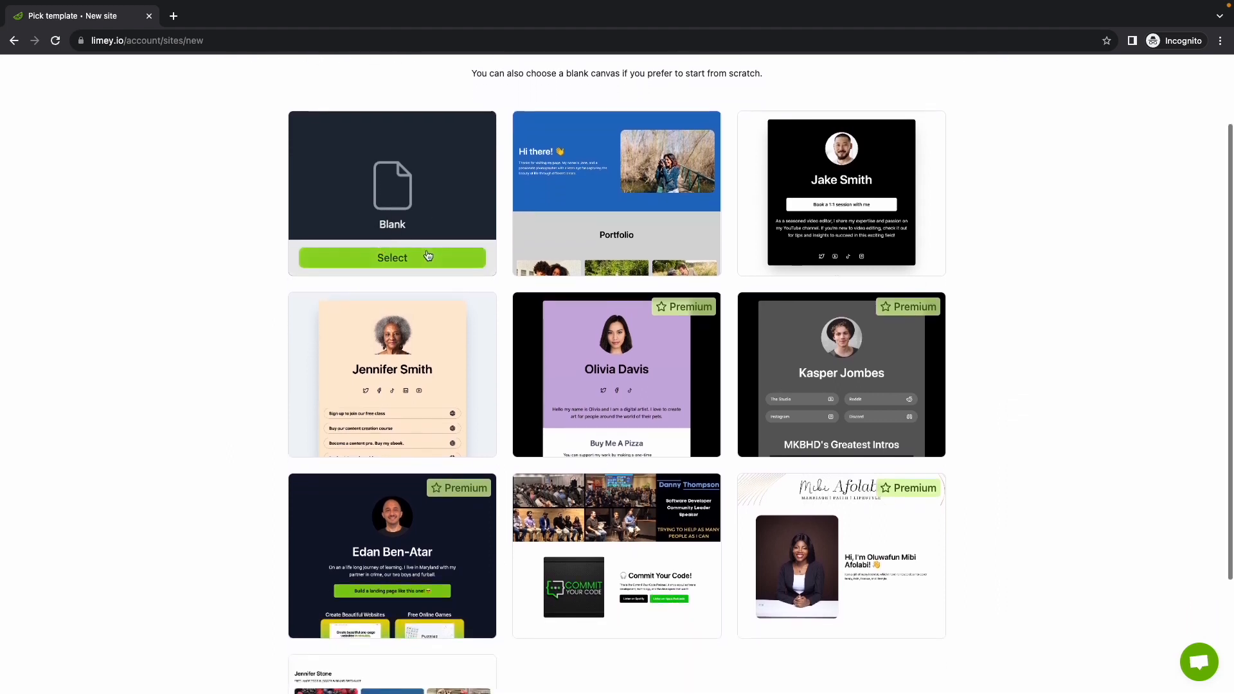
{"action": "scroll", "coordinate": [427, 297], "scroll_direction": "down", "scroll_amount": 1}
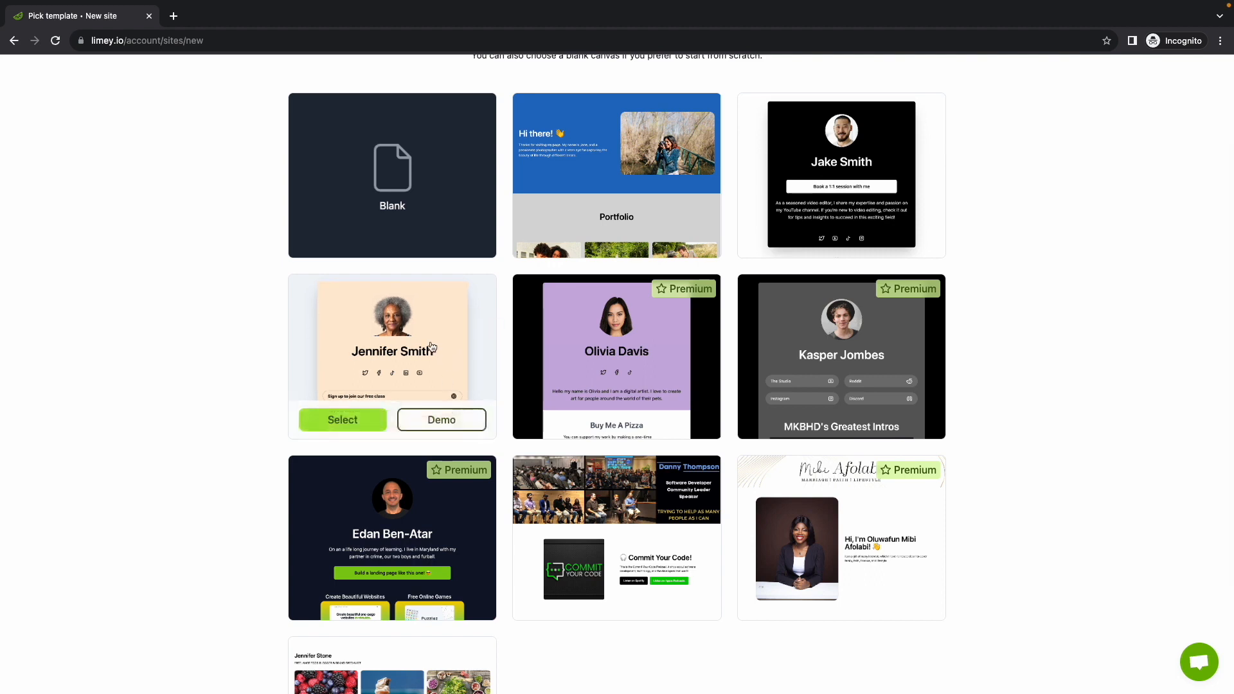
{"action": "scroll", "coordinate": [431, 347], "scroll_direction": "up", "scroll_amount": 1}
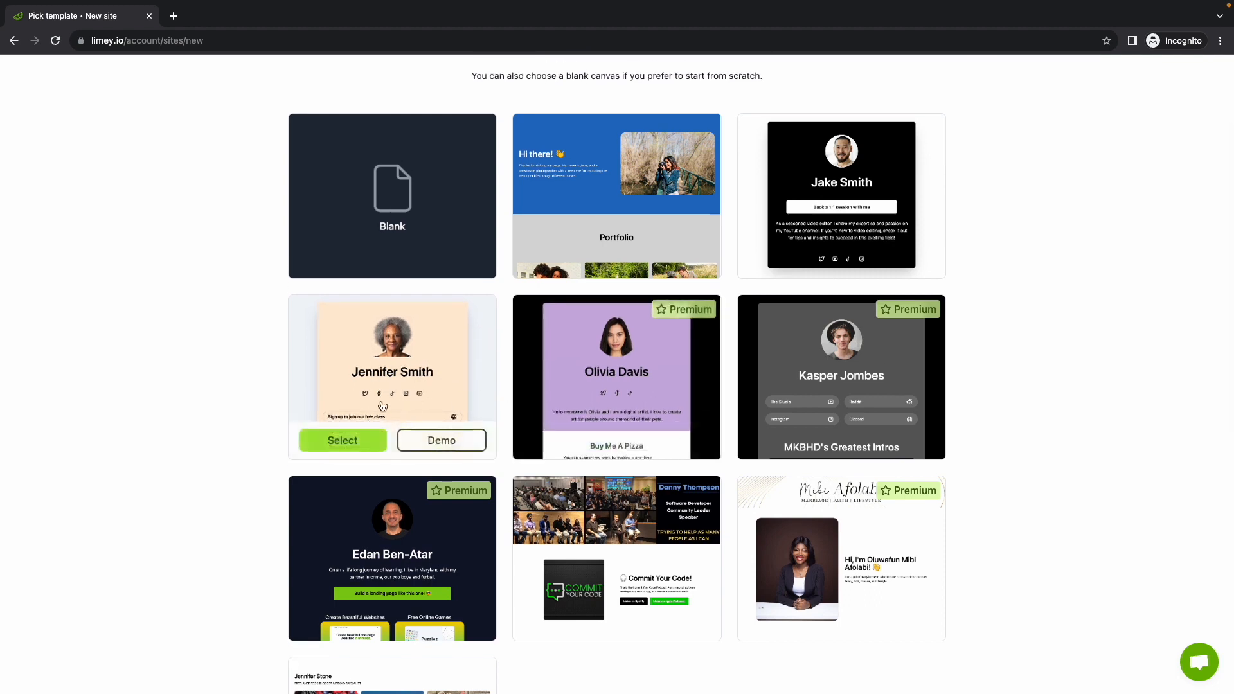
{"action": "left_click", "coordinate": [342, 441]}
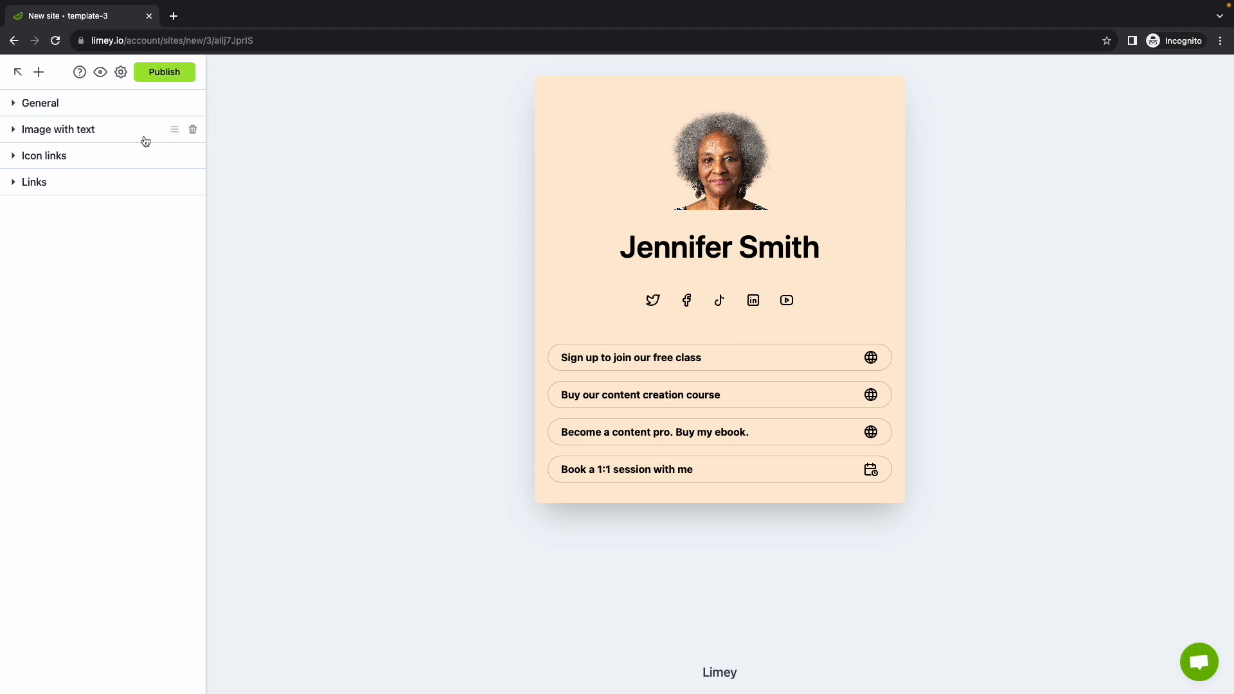
In General style, try Wide then keep the Card layout with Card shadow on
{"action": "left_click", "coordinate": [69, 106]}
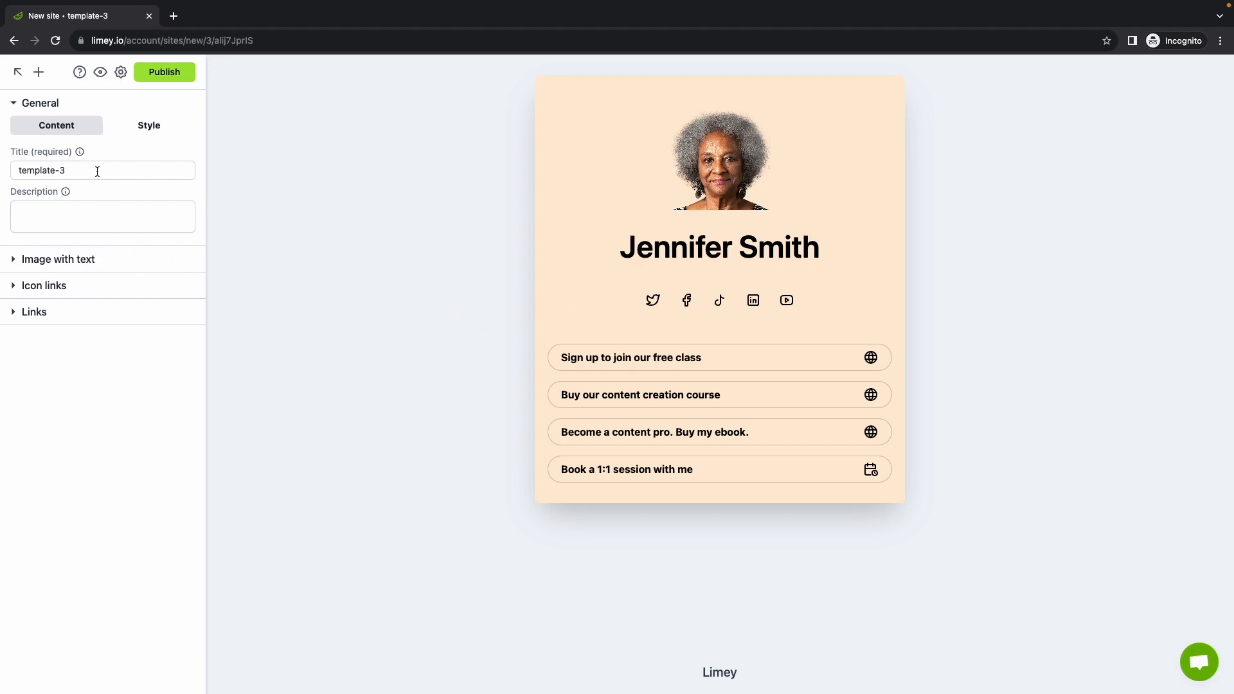
{"action": "left_click", "coordinate": [139, 128]}
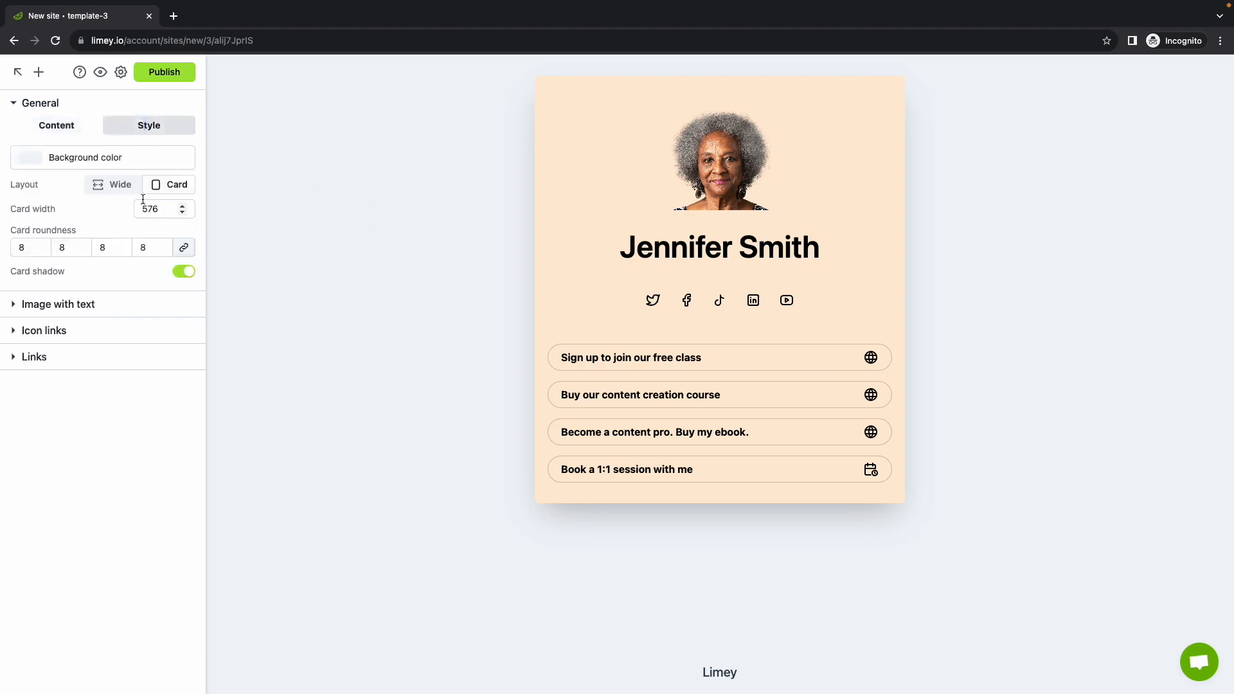
{"action": "left_click", "coordinate": [109, 186]}
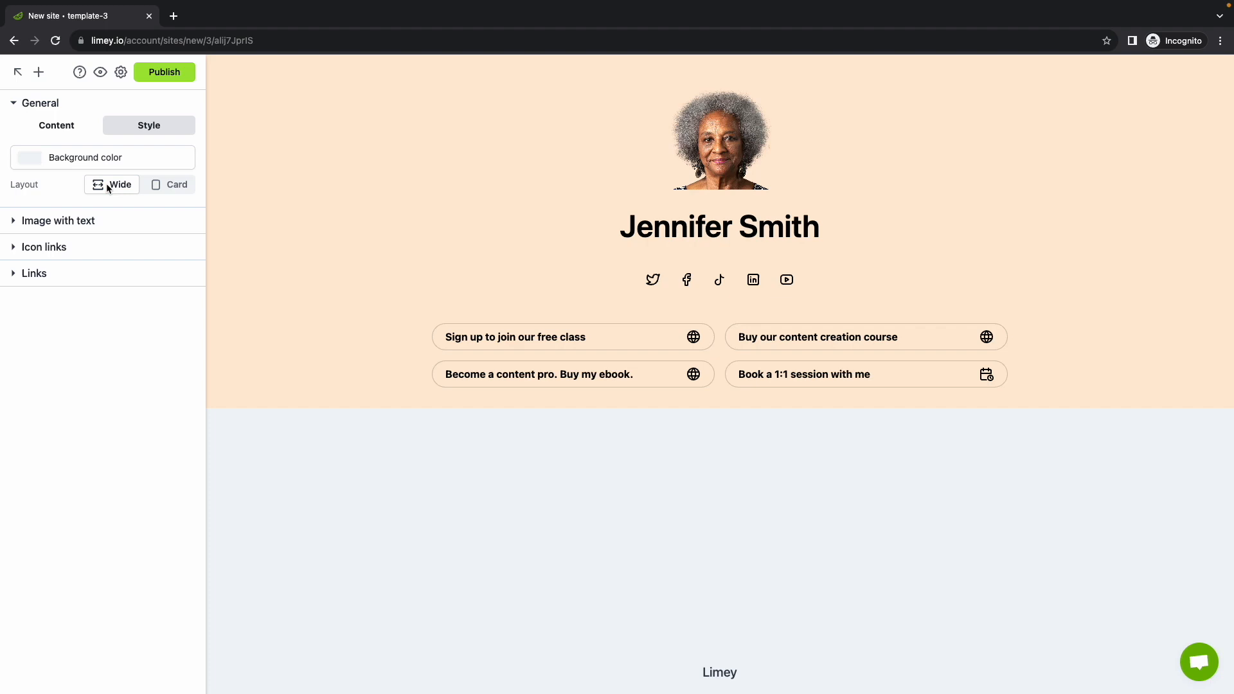
{"action": "left_click", "coordinate": [167, 187]}
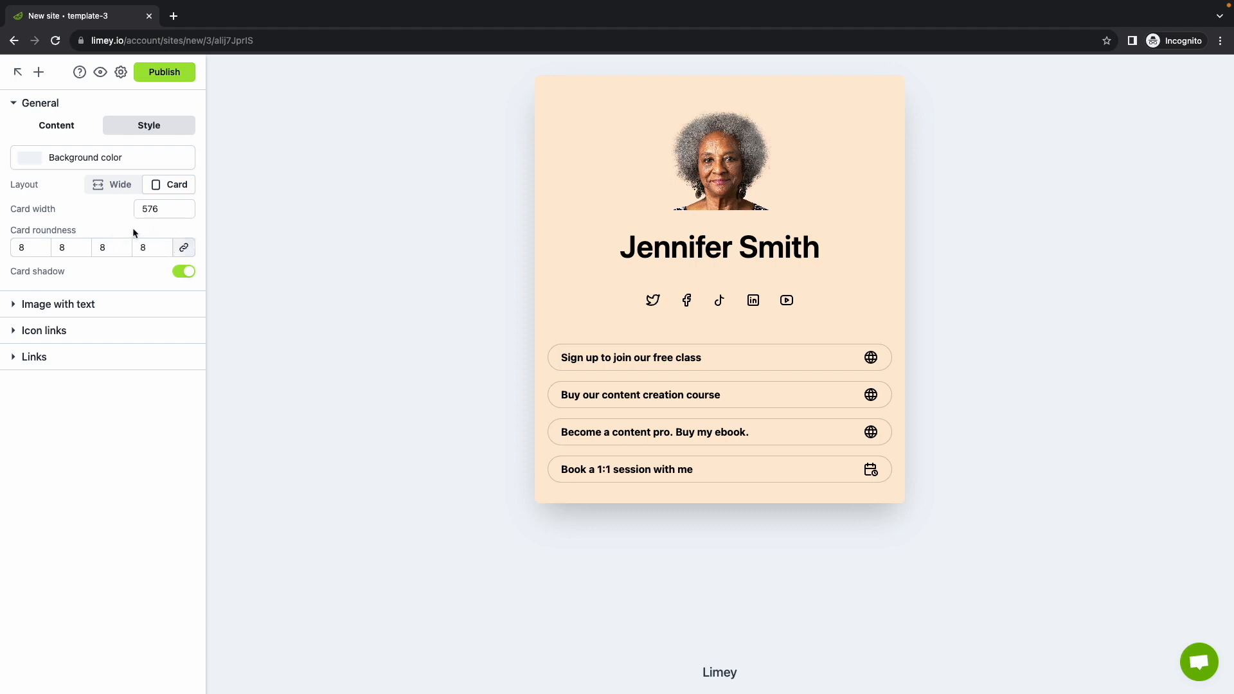
{"action": "left_click", "coordinate": [183, 272]}
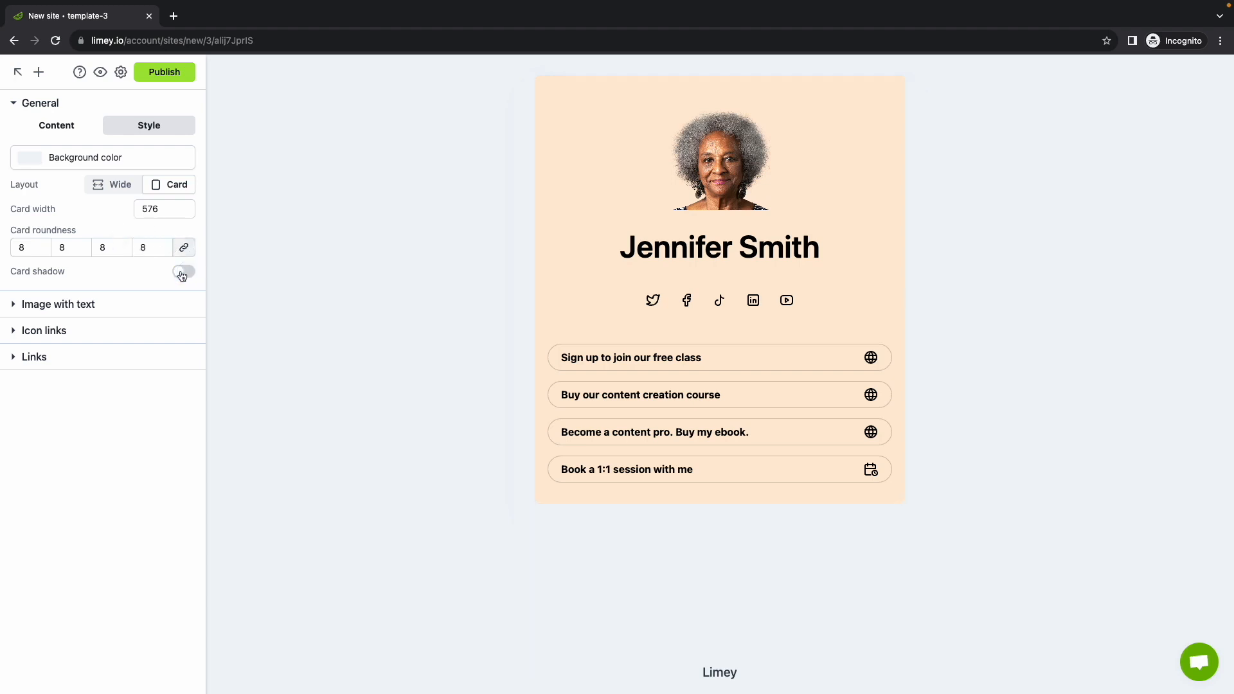
{"action": "left_click", "coordinate": [182, 272]}
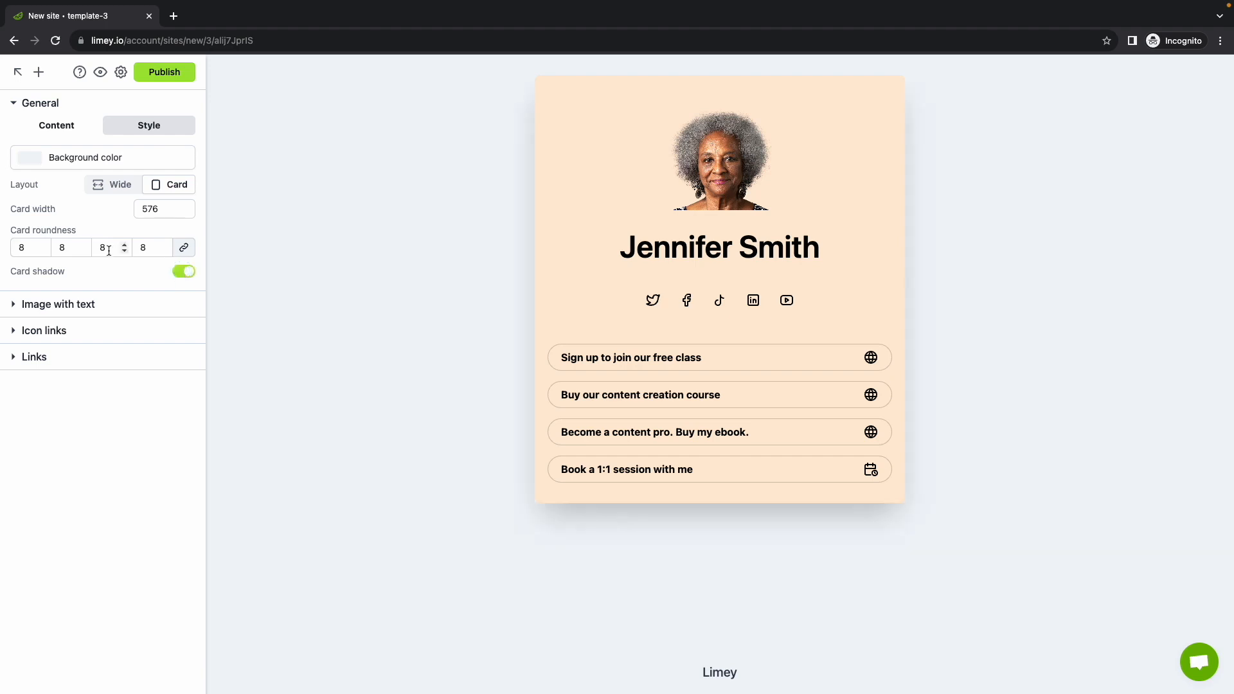
{"action": "left_click", "coordinate": [38, 125]}
Set the site title to the owner's name and write a short family and lifelong-learning bio
{"action": "left_click", "coordinate": [86, 170]}
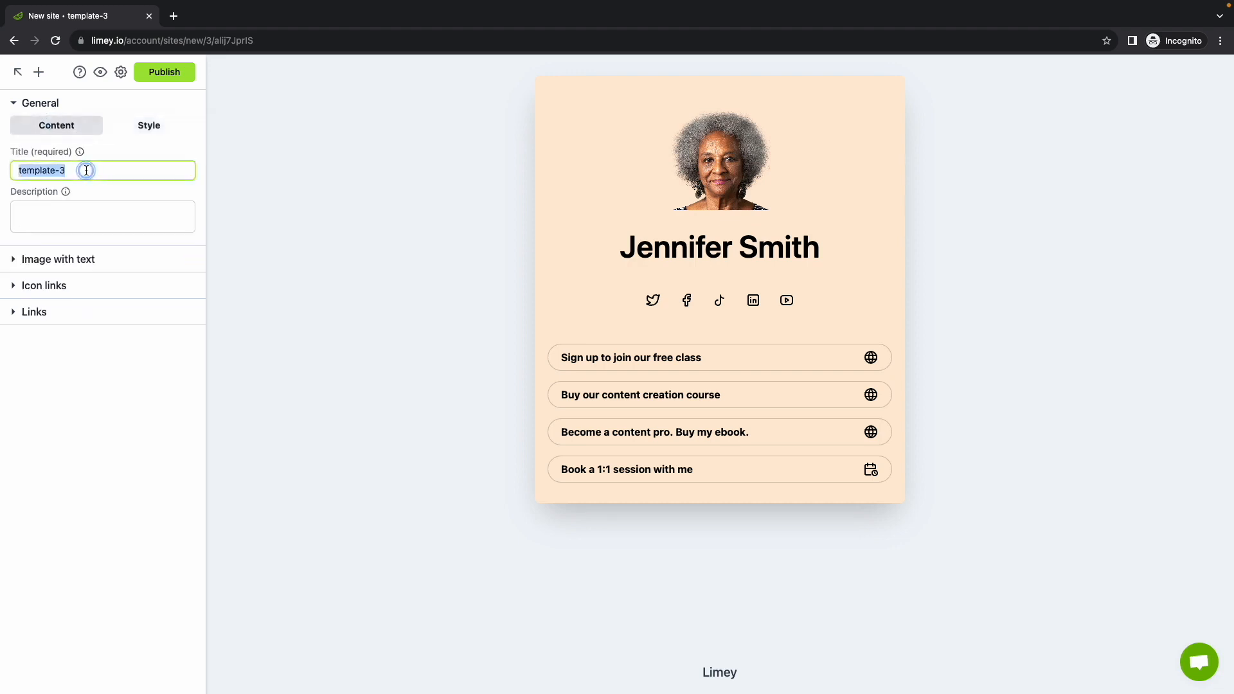
{"action": "type", "text": "Edan "}
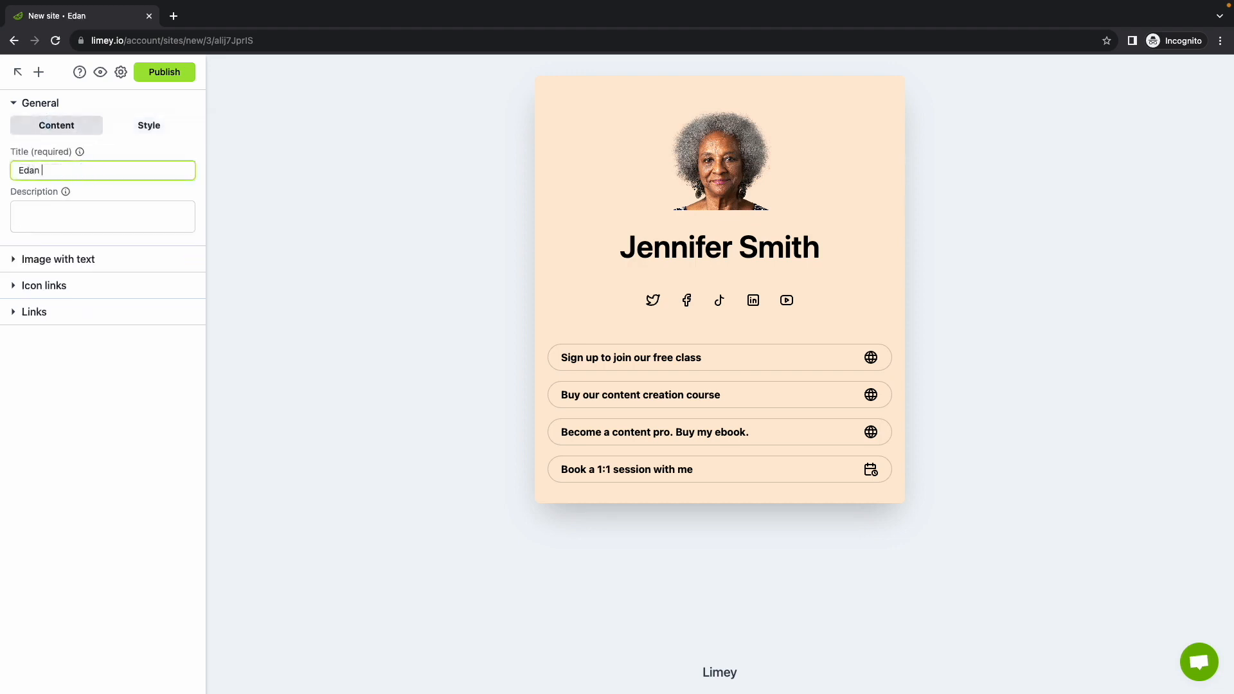
{"action": "type", "text": "Ben-Atar"}
{"action": "left_click", "coordinate": [89, 195]}
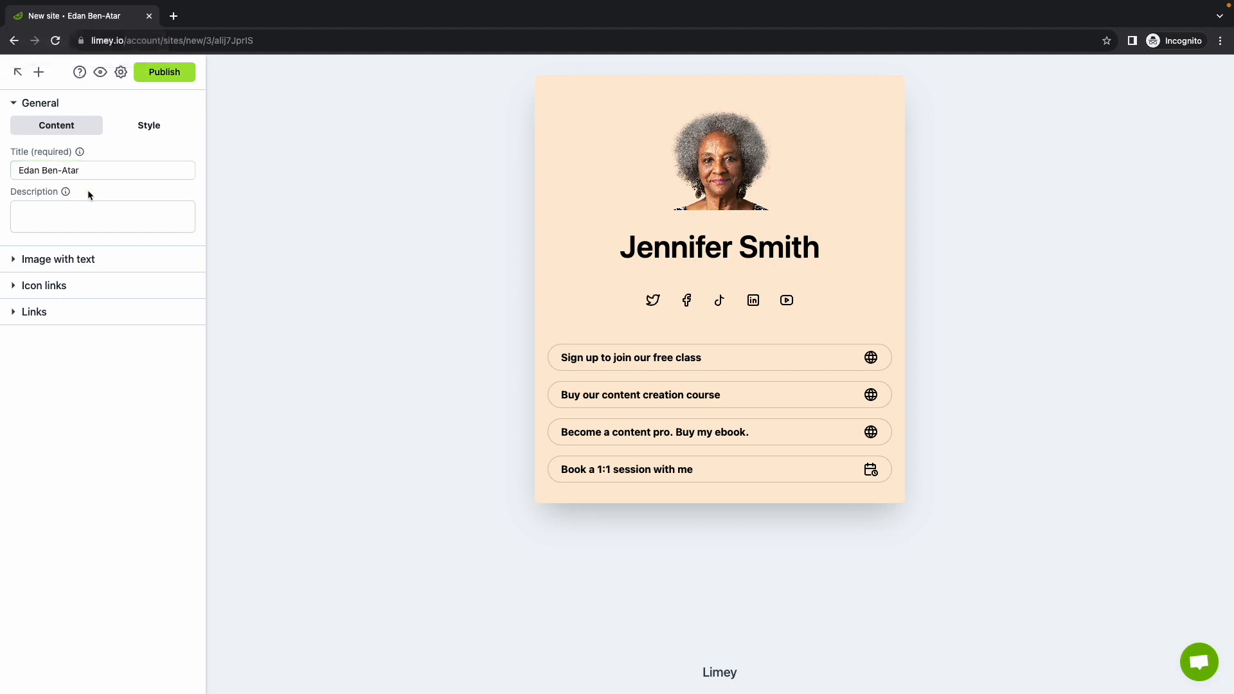
{"action": "left_click", "coordinate": [68, 209]}
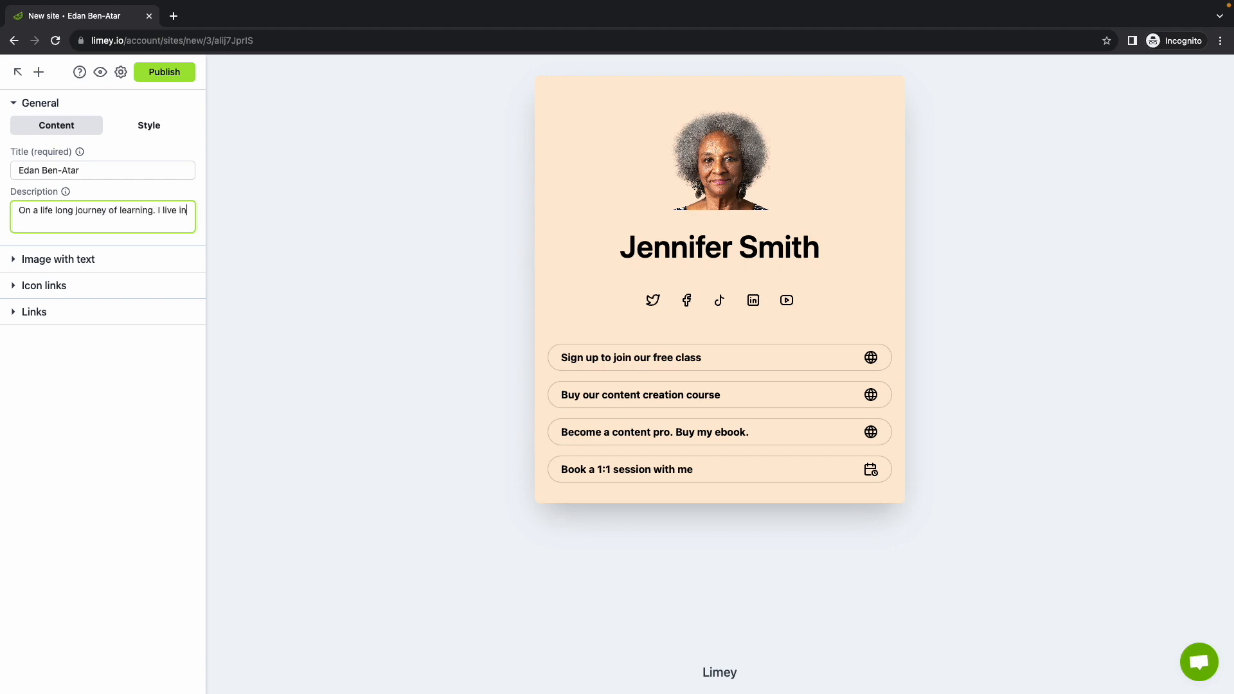
{"action": "type", "text": "Maryland with my partner in crime, our two boys and furball."}
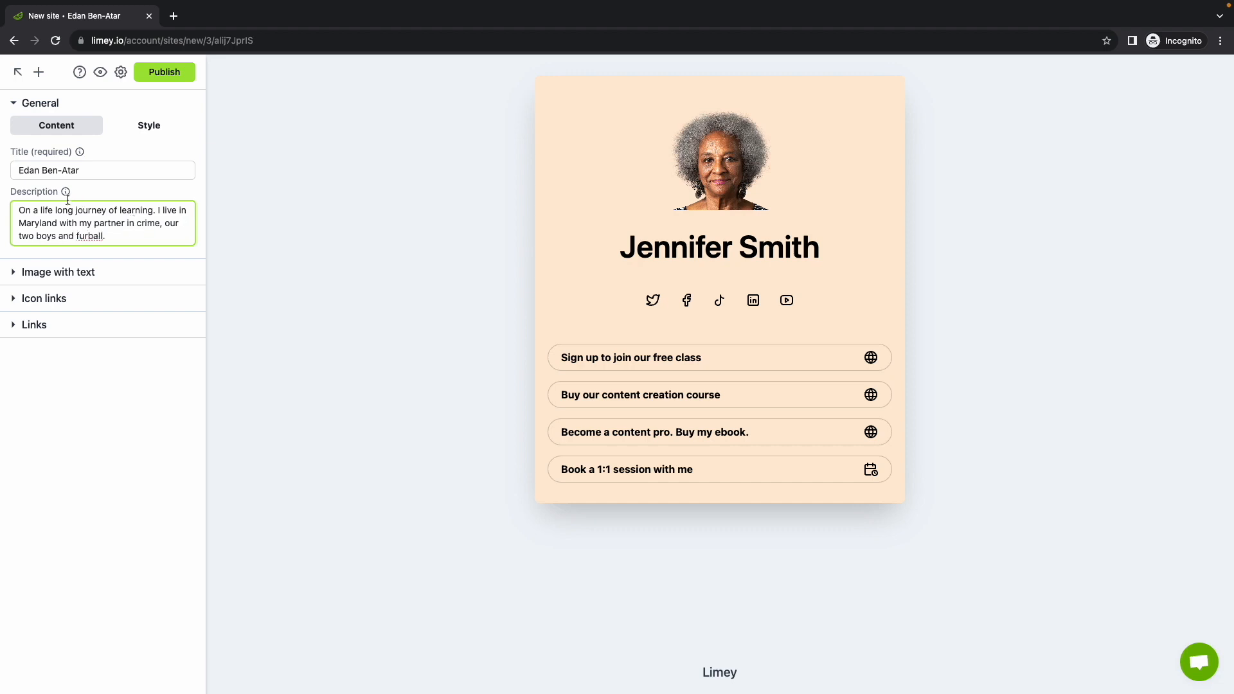
{"action": "mouse_move", "coordinate": [65, 194]}
{"action": "left_click_drag", "start_coordinate": [105, 170], "coordinate": [11, 168]}
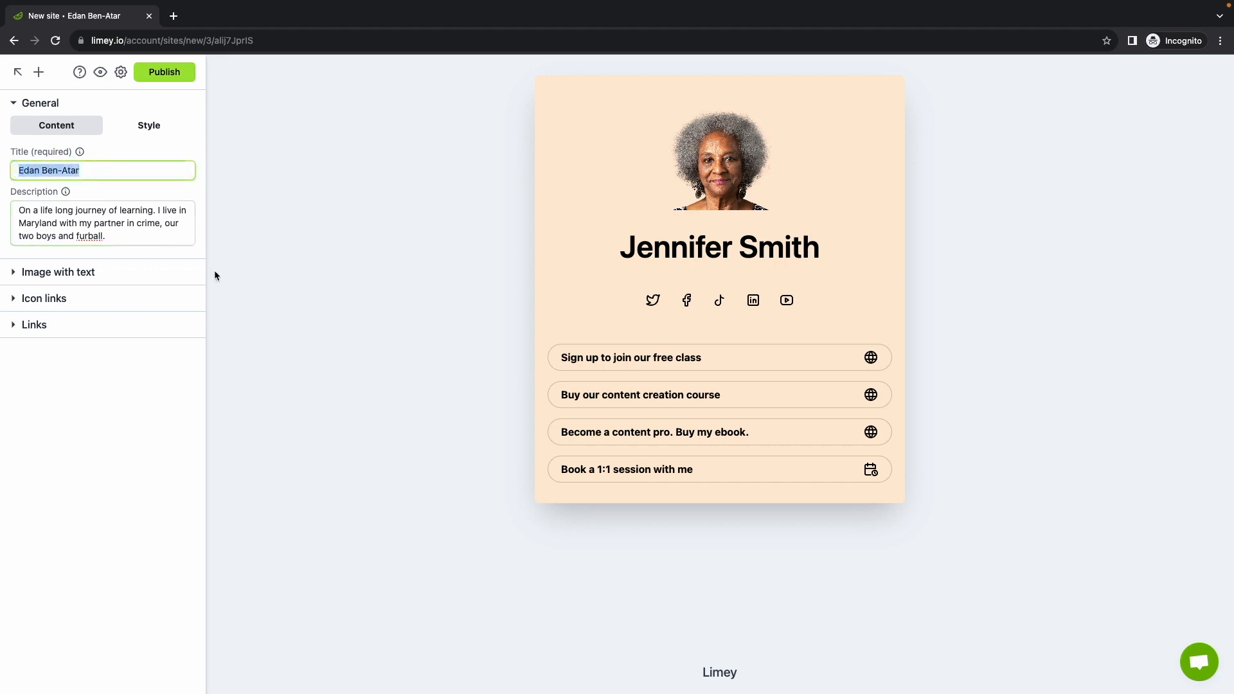
{"action": "left_click_drag", "start_coordinate": [118, 237], "coordinate": [18, 207]}
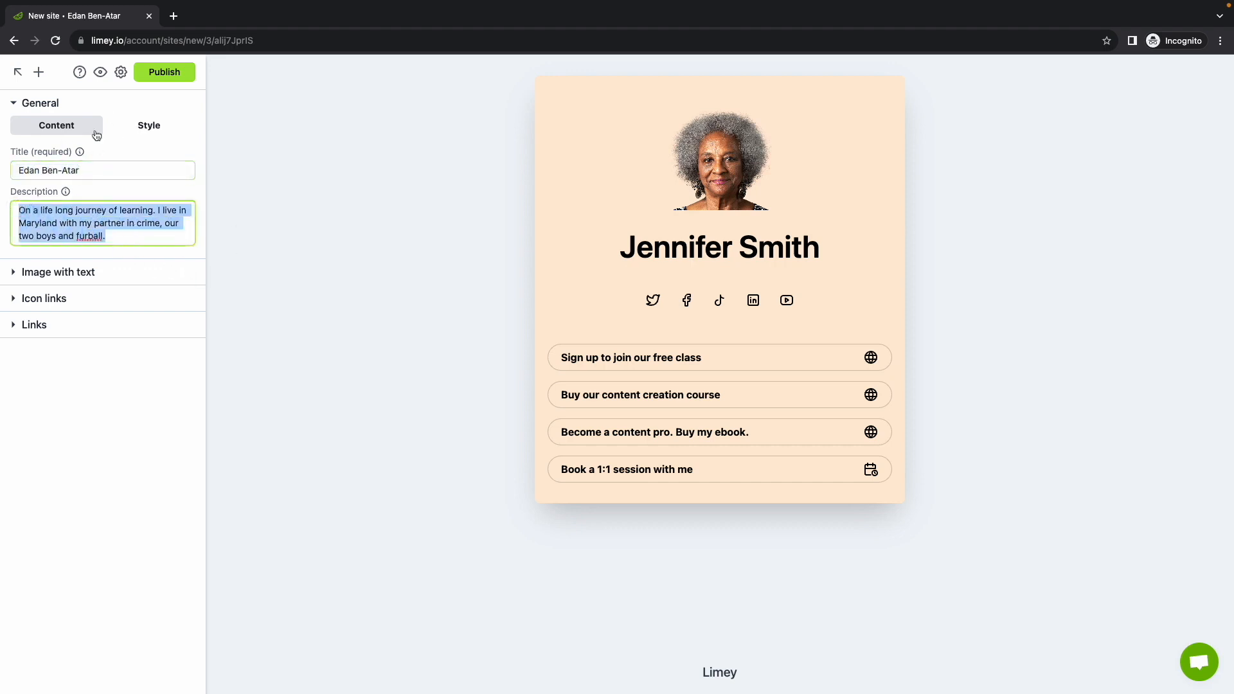
{"action": "left_click", "coordinate": [74, 105]}
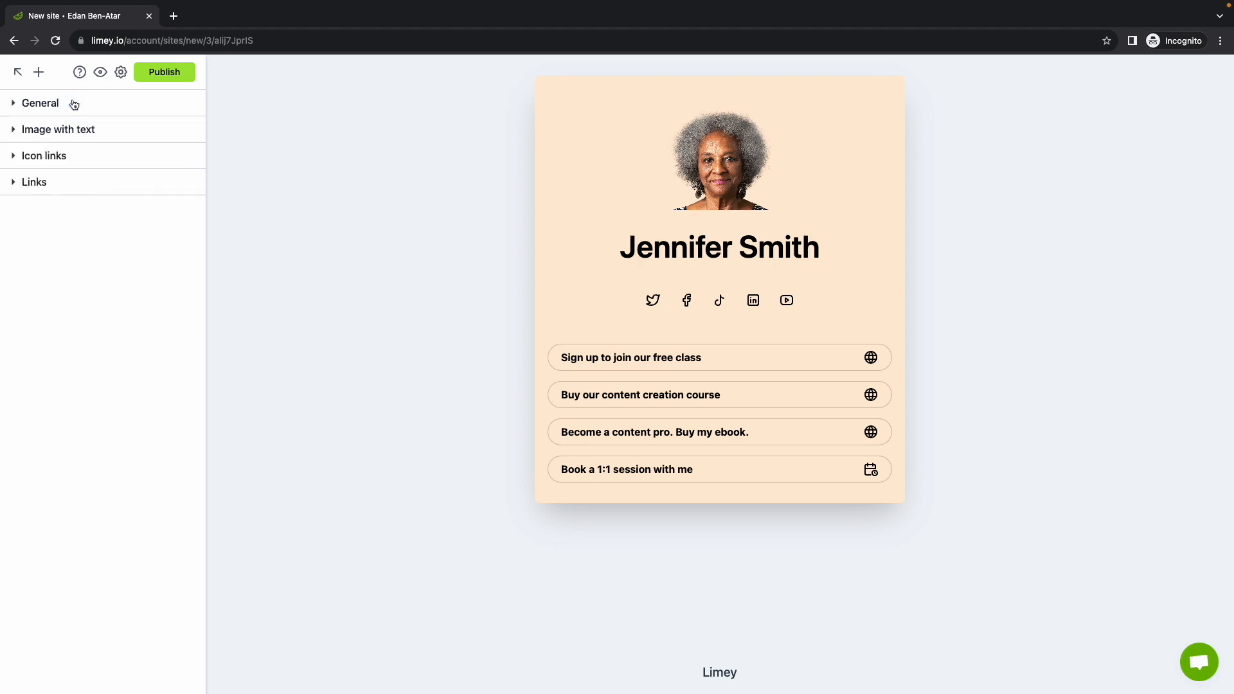
Upload my-image.jpg as the profile block's photo
{"action": "left_click", "coordinate": [102, 131]}
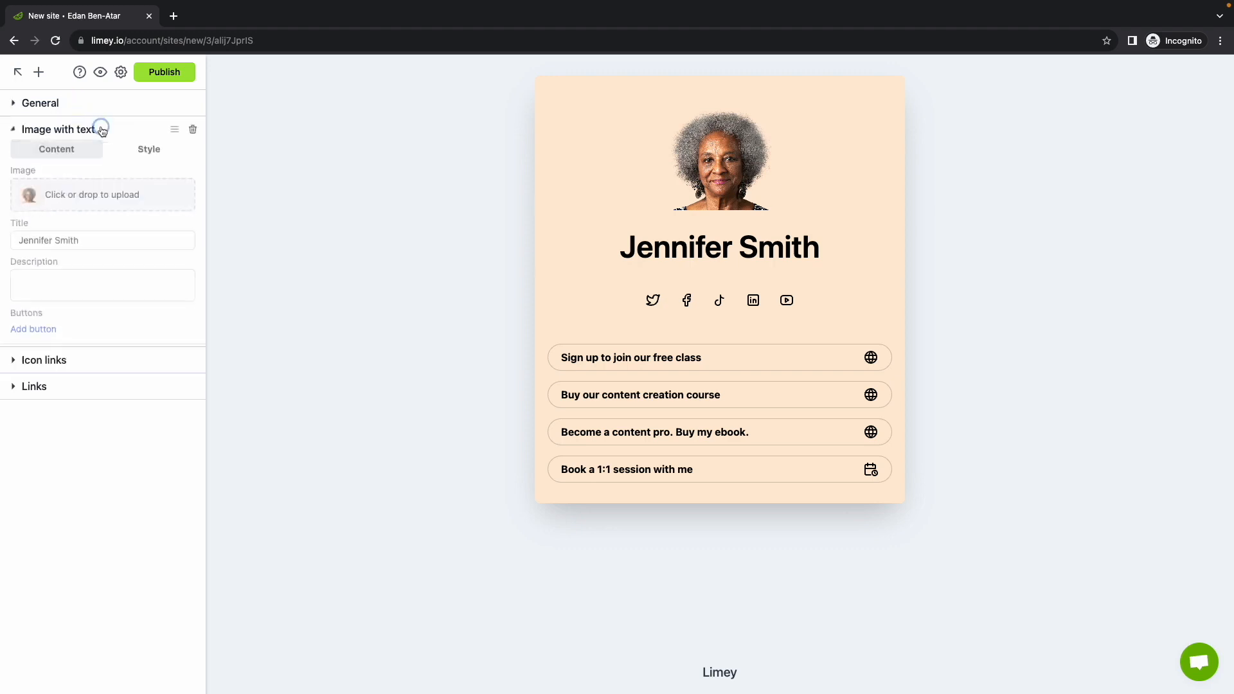
{"action": "left_click", "coordinate": [85, 200]}
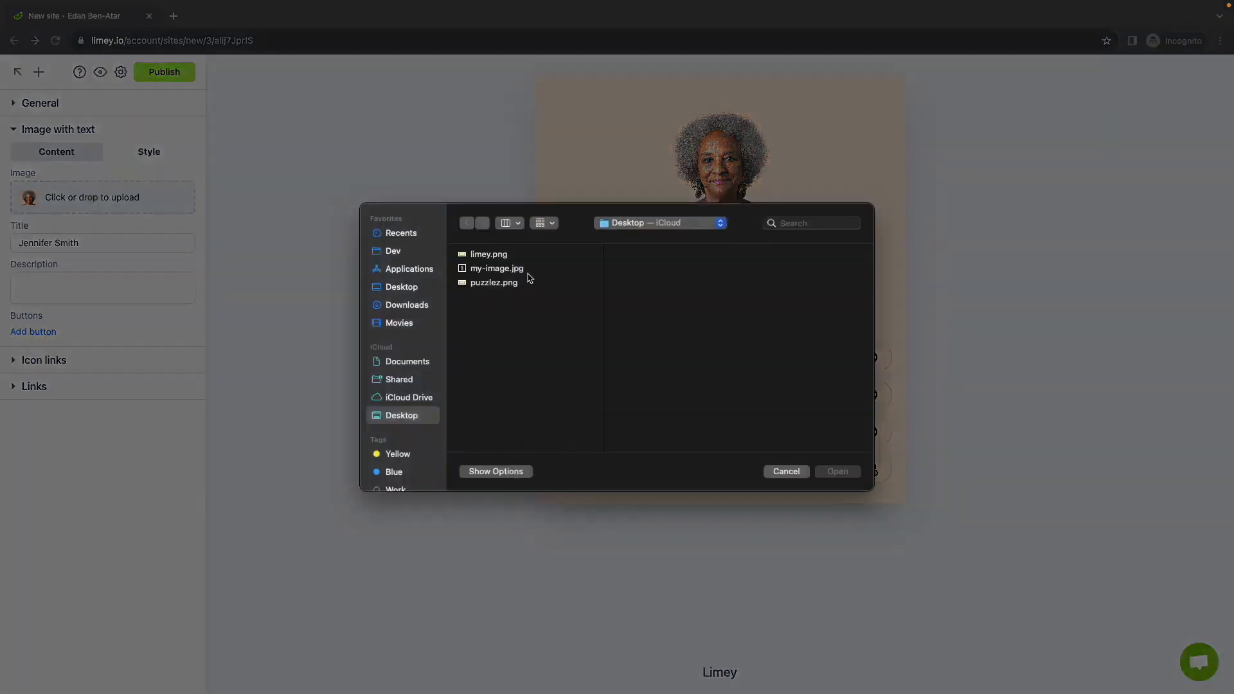
{"action": "left_click", "coordinate": [508, 269]}
{"action": "left_click", "coordinate": [837, 471]}
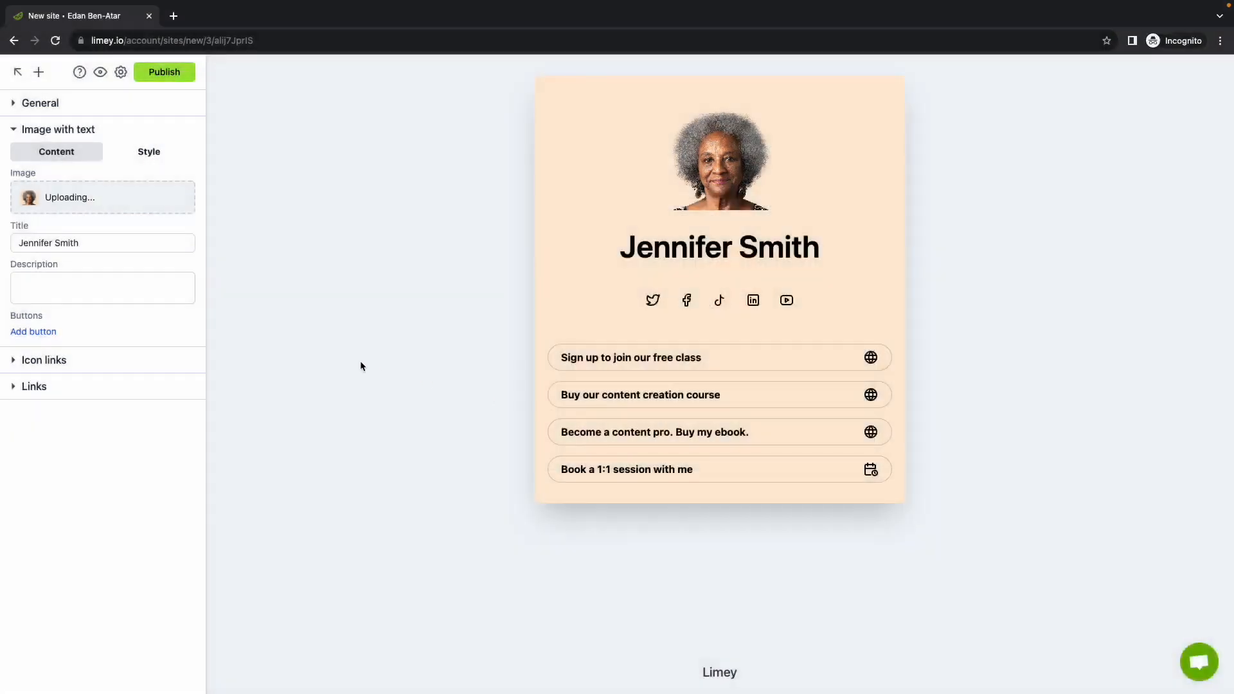
Set the profile heading to the owner's name and paste the site bio as its description
{"action": "triple_click", "coordinate": [103, 244]}
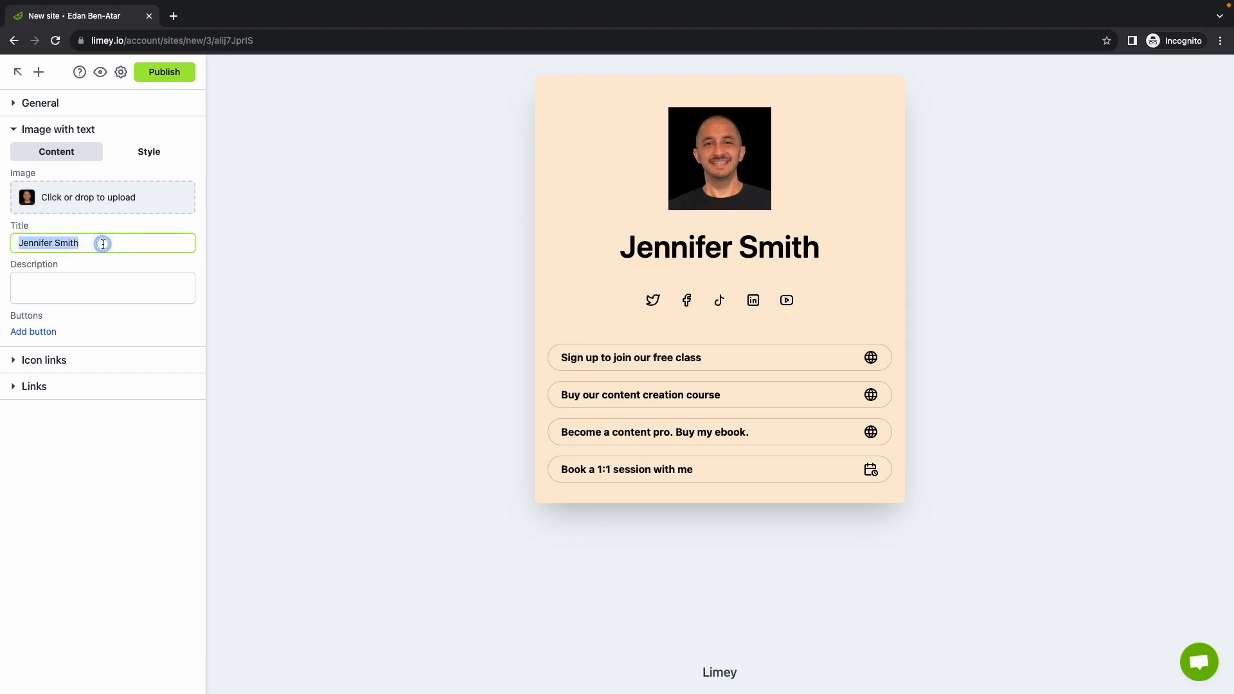
{"action": "type", "text": "Edan Ben-Atar"}
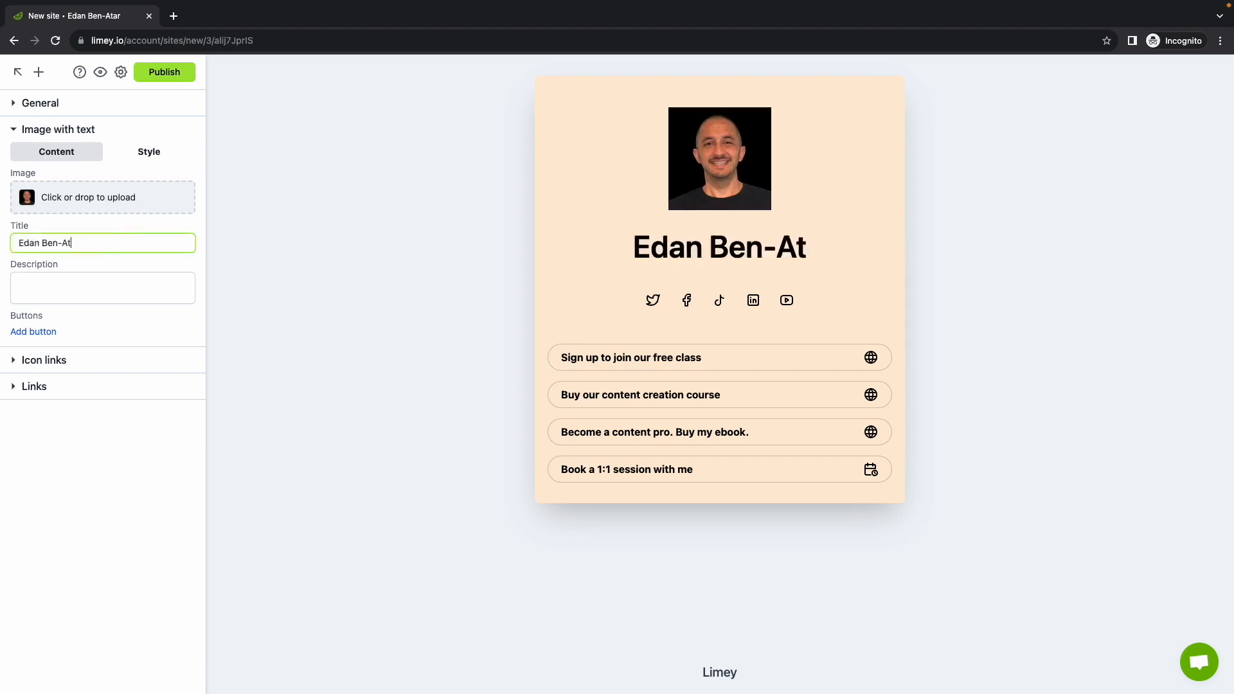
{"action": "left_click", "coordinate": [91, 104]}
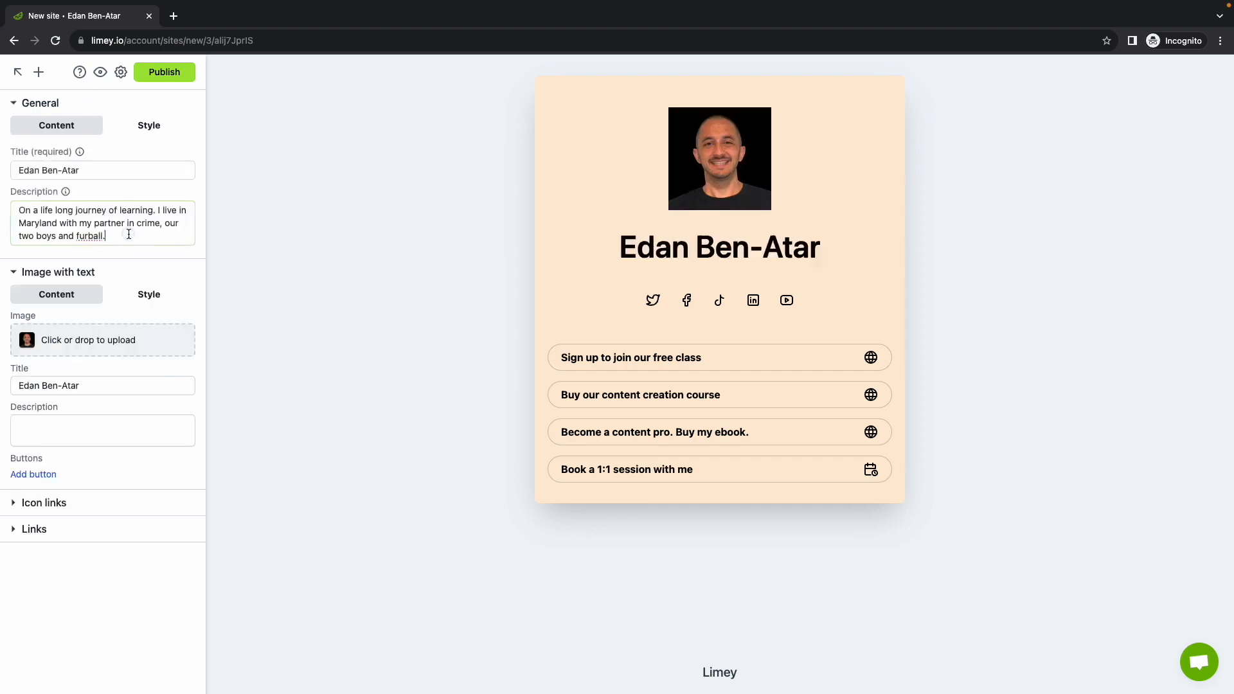
{"action": "triple_click", "coordinate": [126, 234]}
{"action": "key", "text": "super+c"}
{"action": "left_click", "coordinate": [83, 103]}
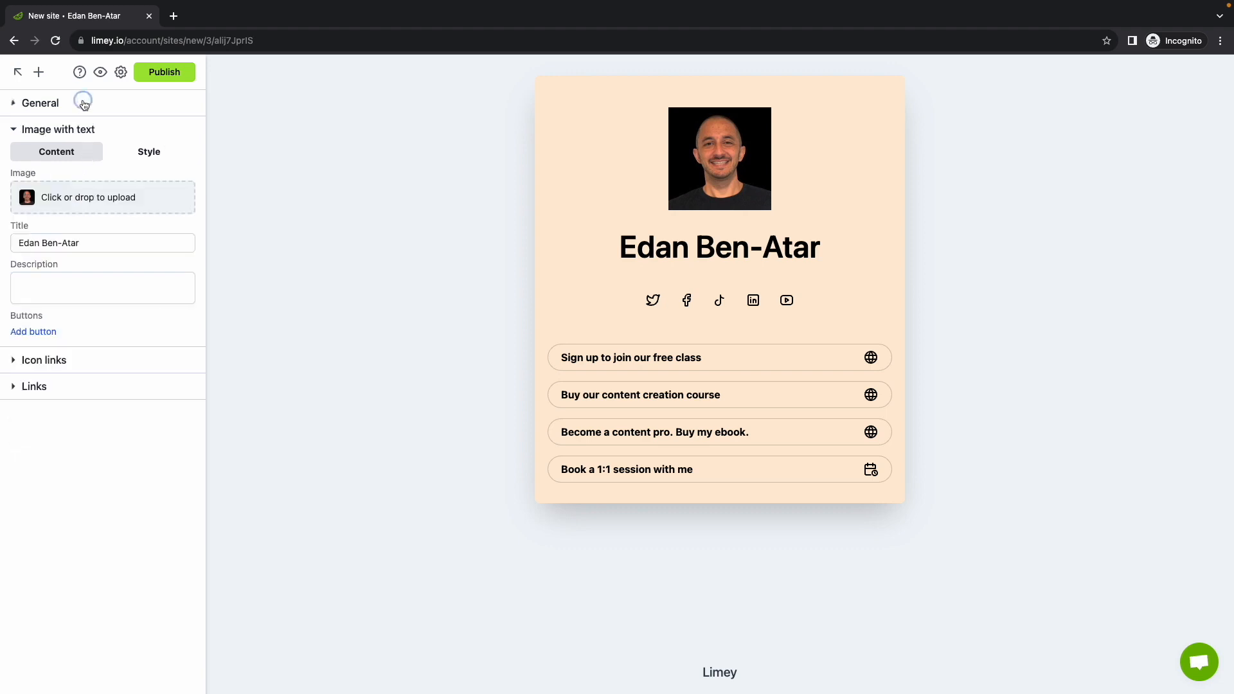
{"action": "left_click", "coordinate": [85, 279]}
{"action": "key", "text": "super+v"}
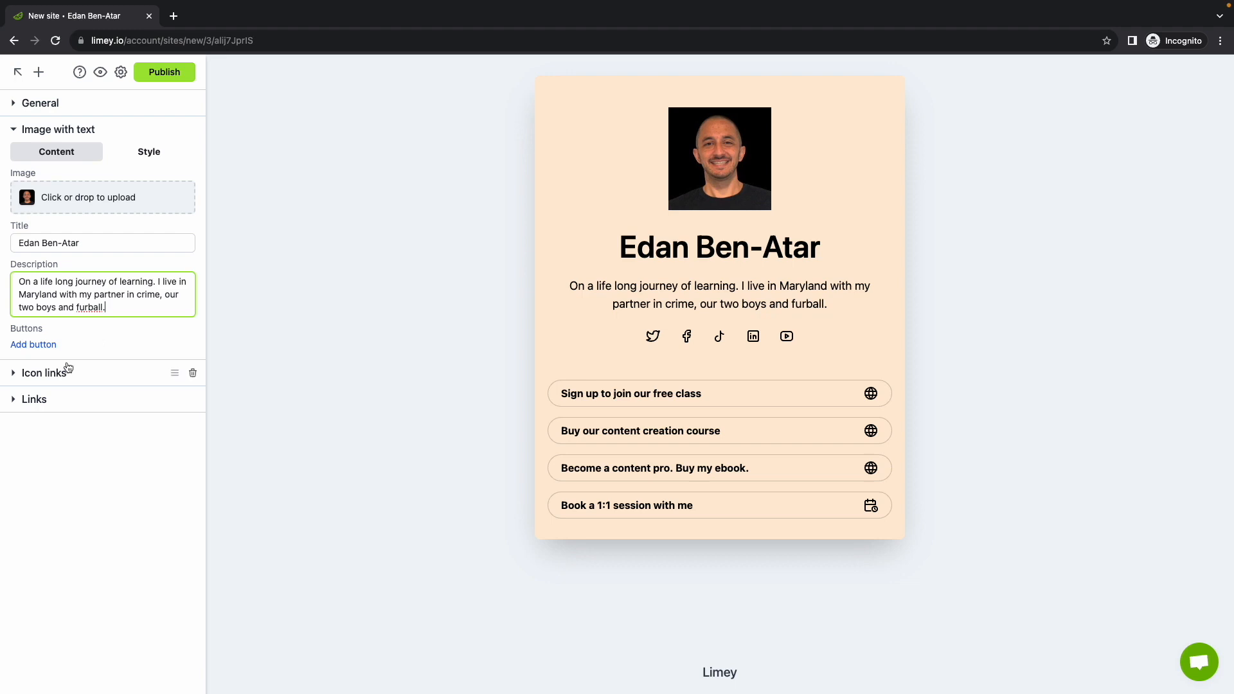
Set the profile photo roundness to 35 and the section background to grey
{"action": "left_click", "coordinate": [149, 152]}
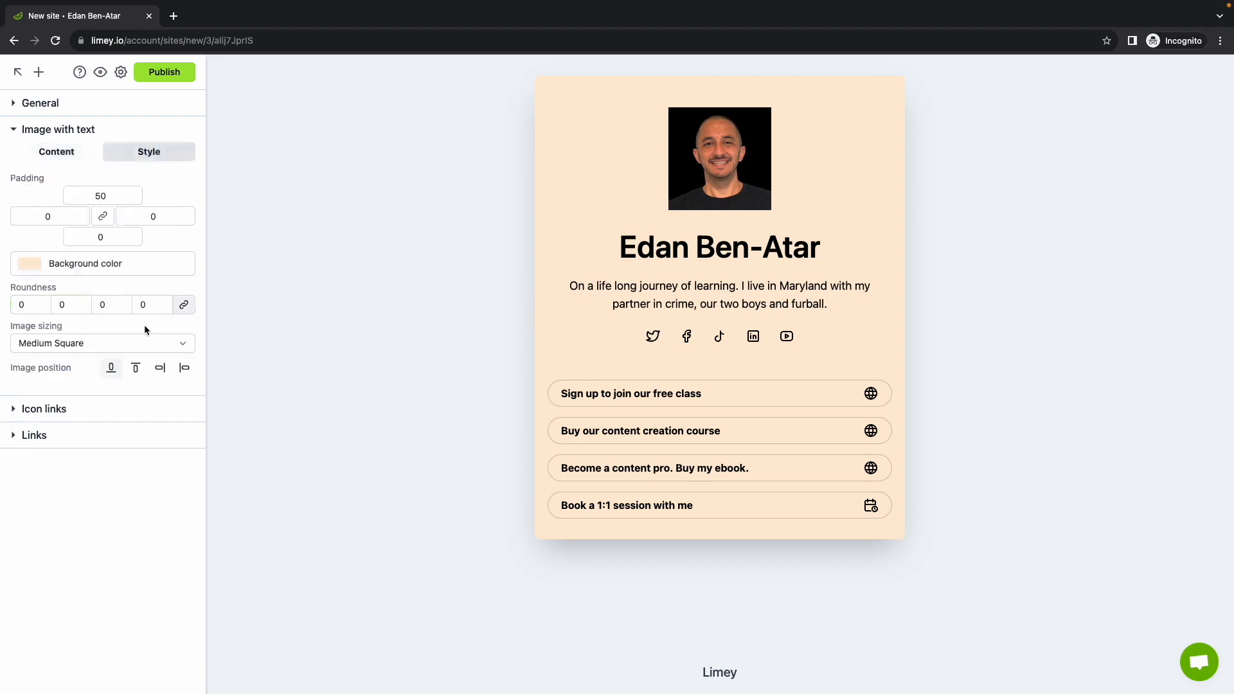
{"action": "left_click", "coordinate": [75, 307]}
{"action": "type", "text": "35"}
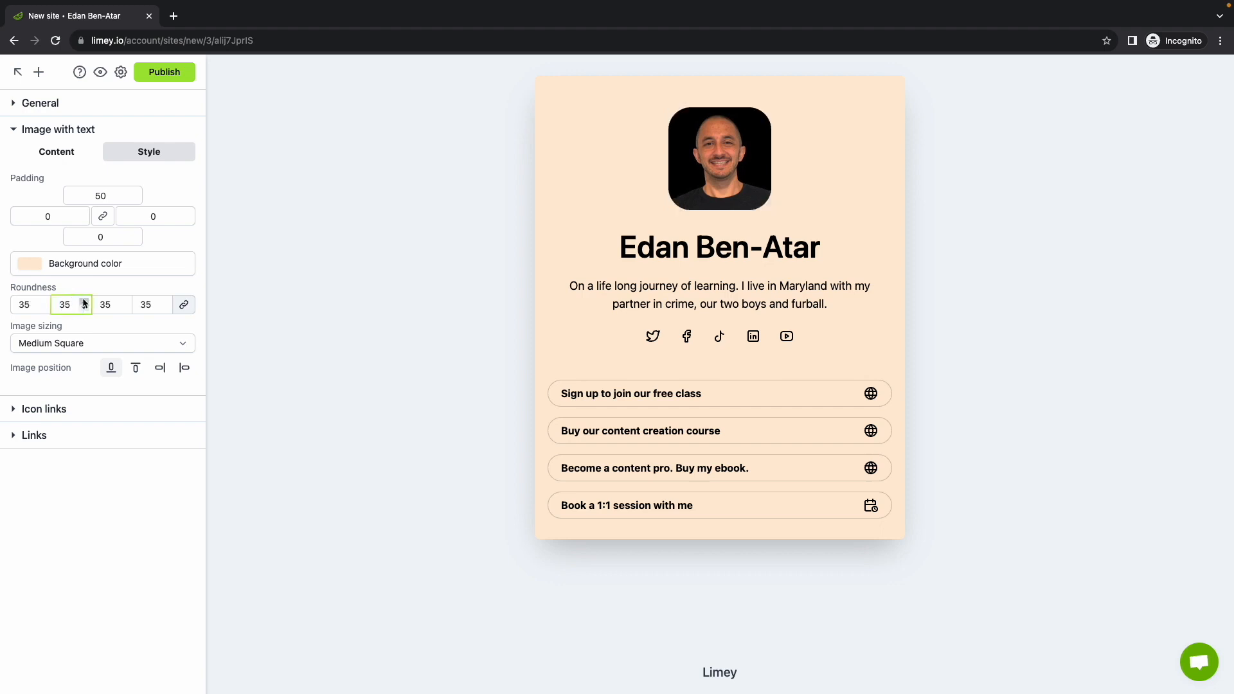
{"action": "left_click", "coordinate": [68, 266]}
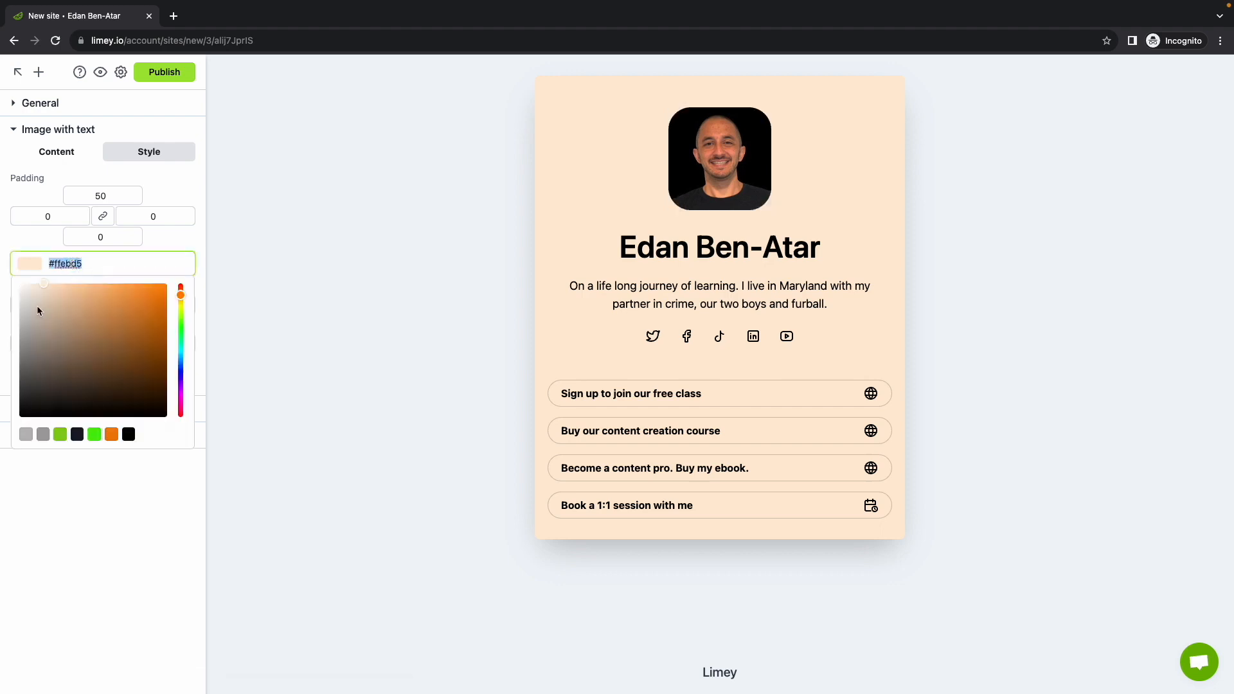
{"action": "left_click_drag", "start_coordinate": [37, 307], "coordinate": [6, 322]}
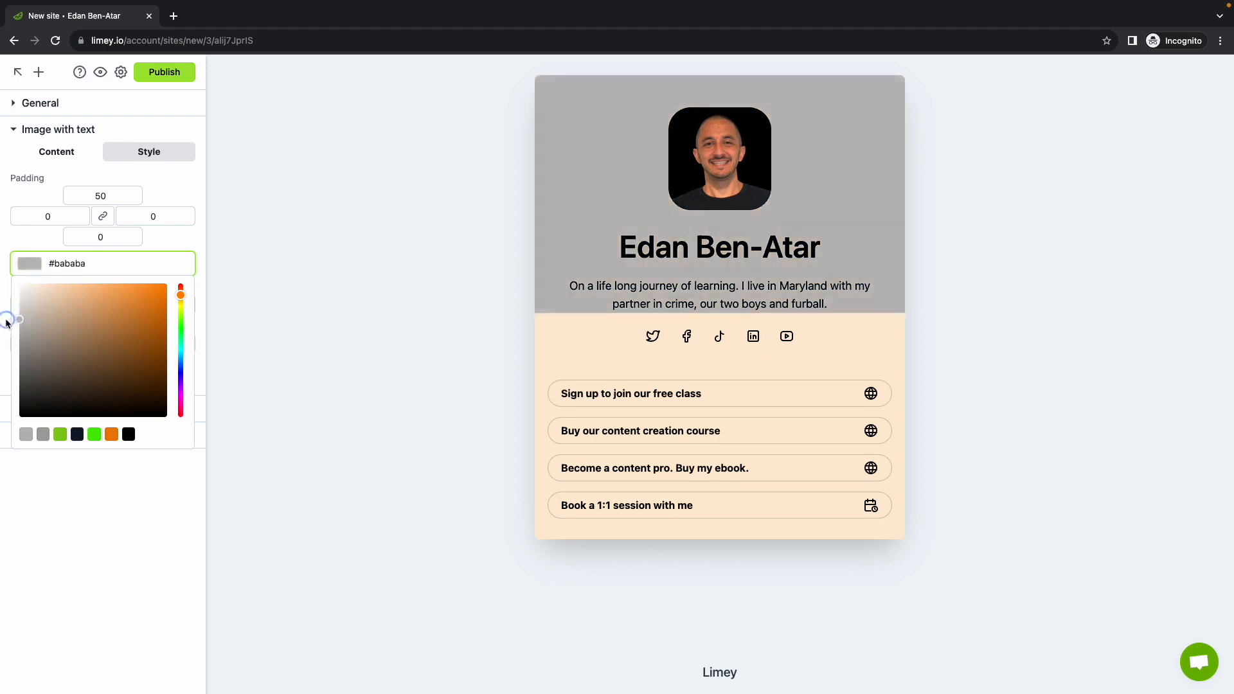
{"action": "left_click", "coordinate": [177, 244]}
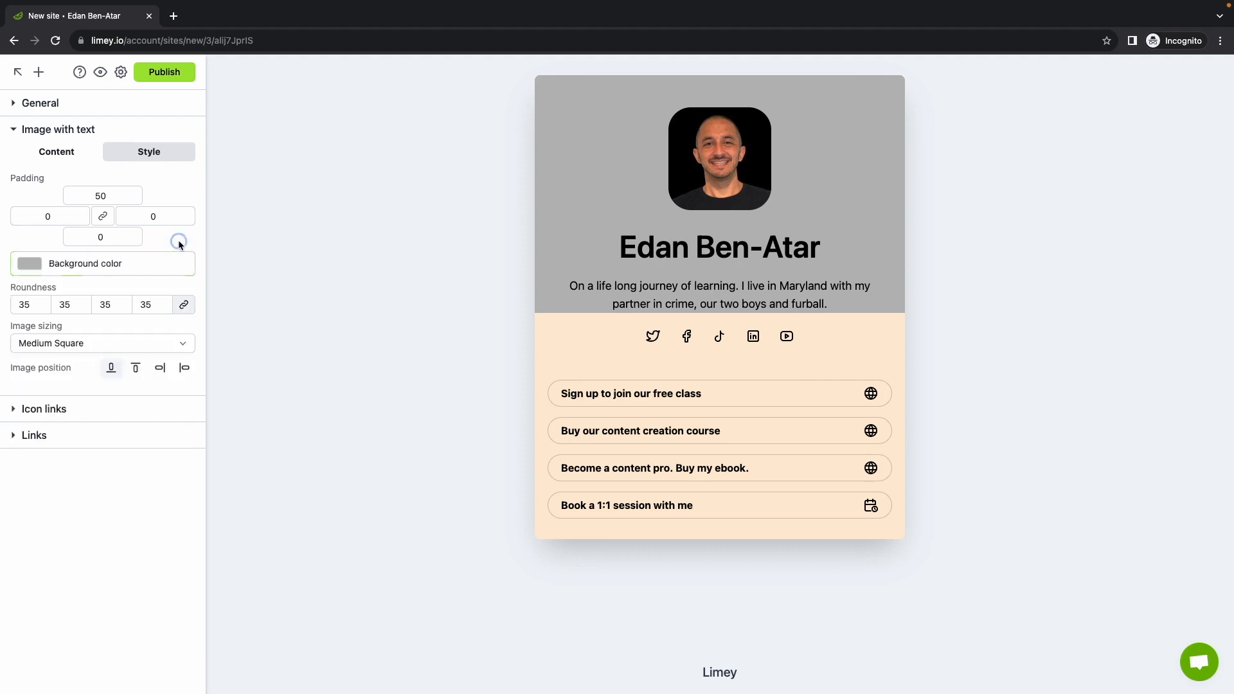
Try placing the photo below the text and adding a button, then revert both
{"action": "left_click", "coordinate": [134, 367]}
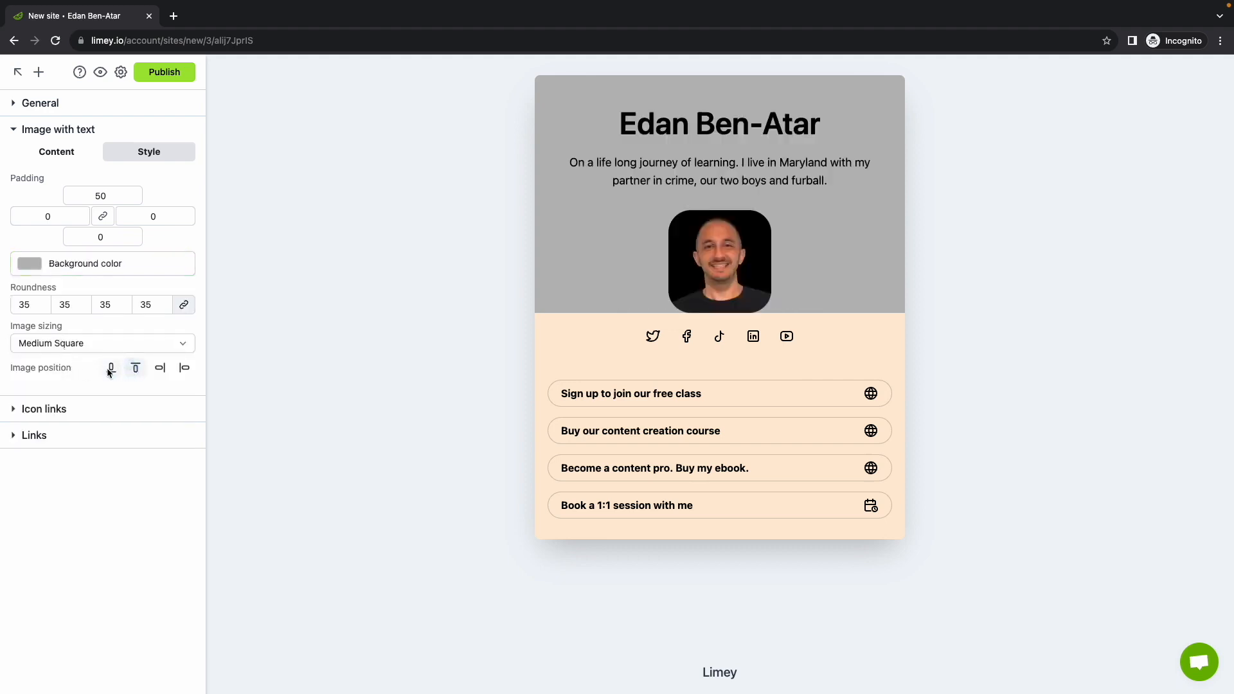
{"action": "left_click", "coordinate": [111, 368]}
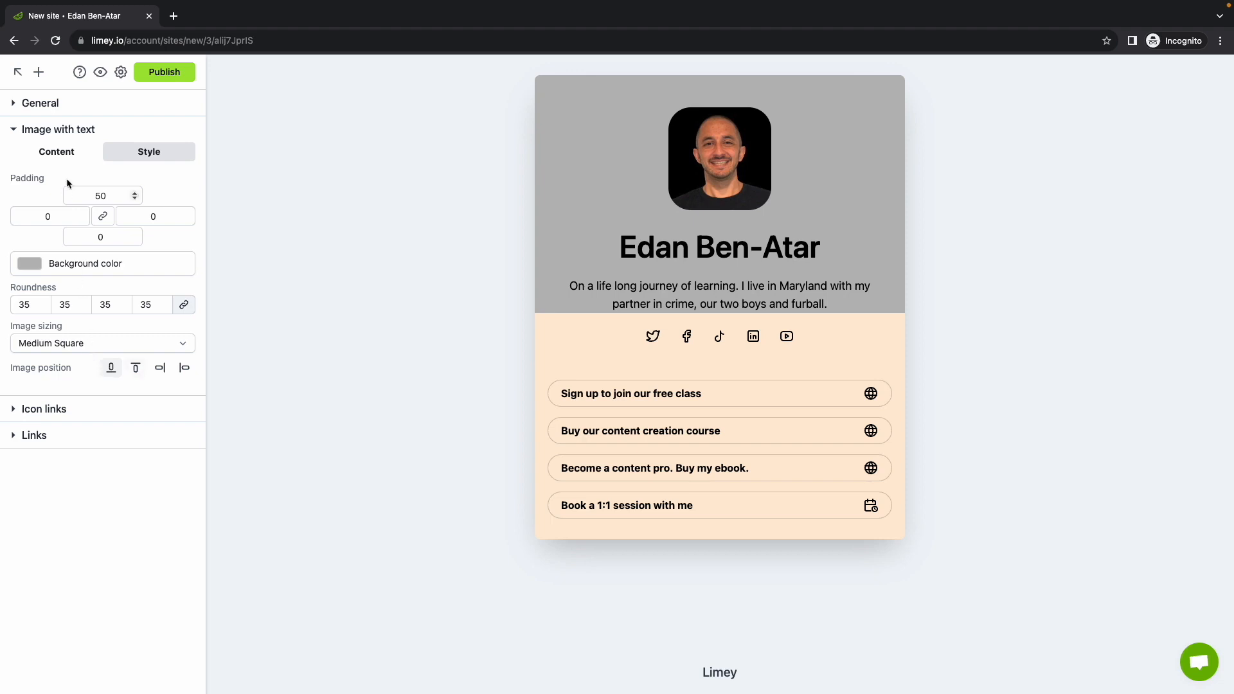
{"action": "left_click", "coordinate": [66, 153]}
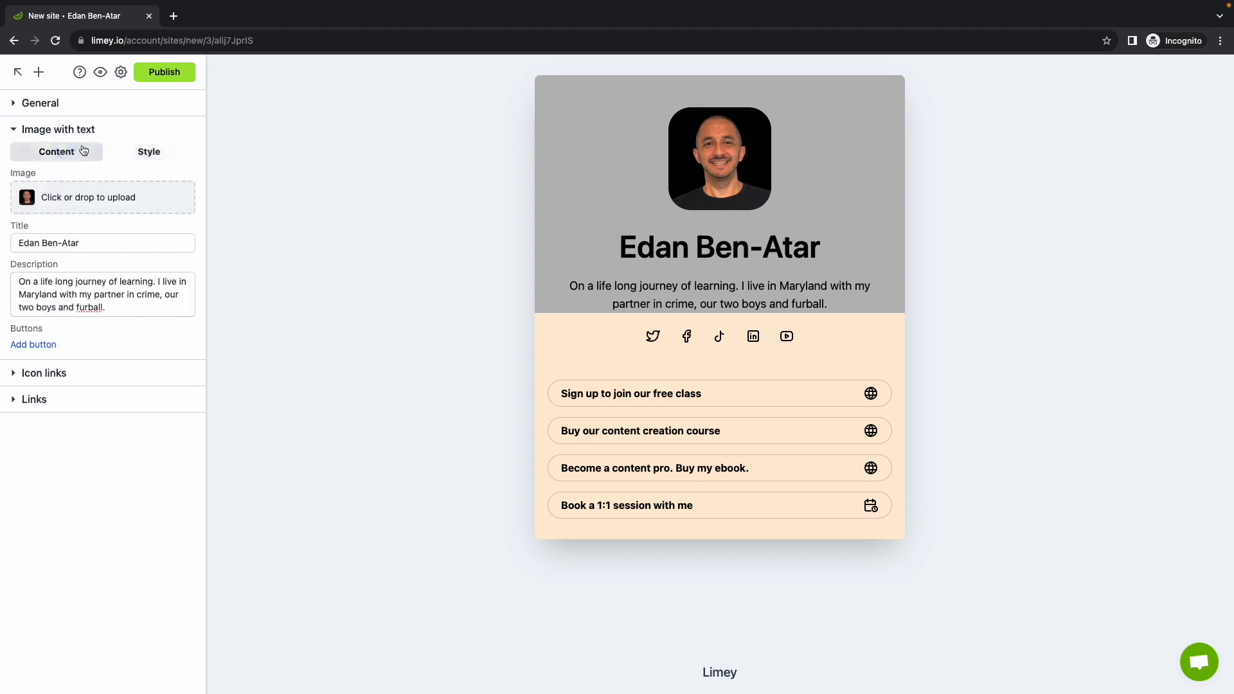
{"action": "left_click", "coordinate": [44, 346]}
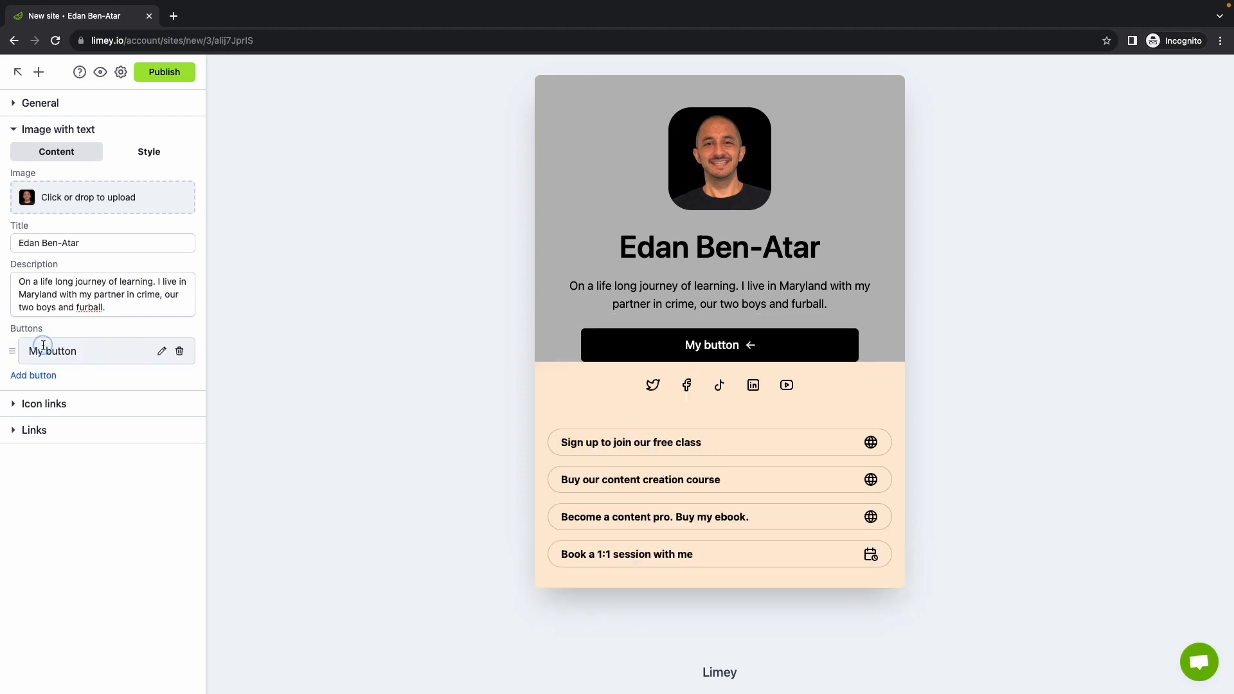
{"action": "left_click", "coordinate": [179, 351]}
{"action": "left_click", "coordinate": [90, 132]}
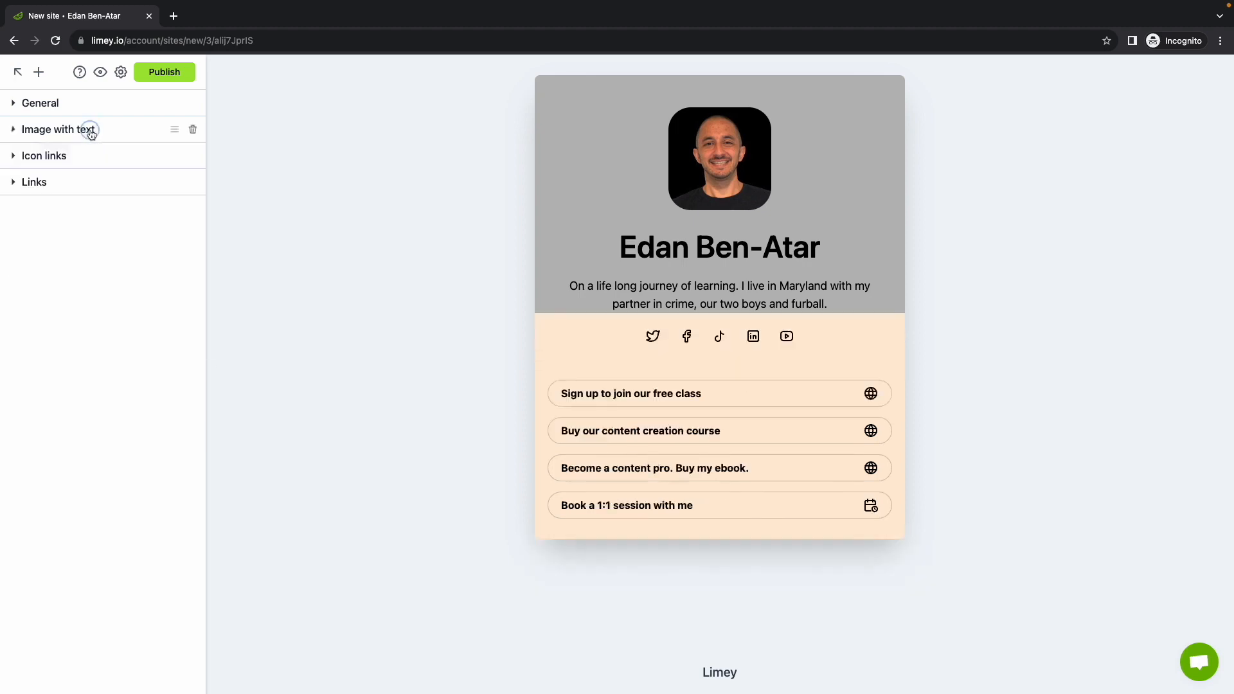
Give the Icon links strip the grey #bababa background colour
{"action": "left_click", "coordinate": [86, 158]}
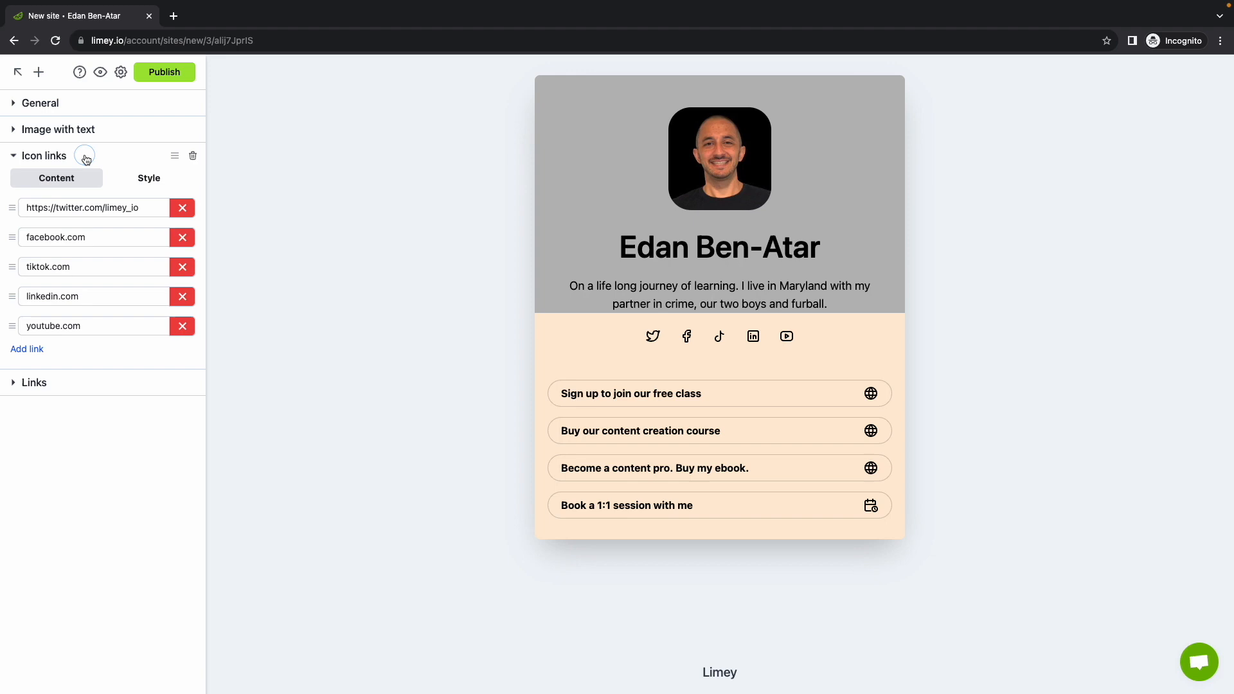
{"action": "left_click", "coordinate": [144, 182]}
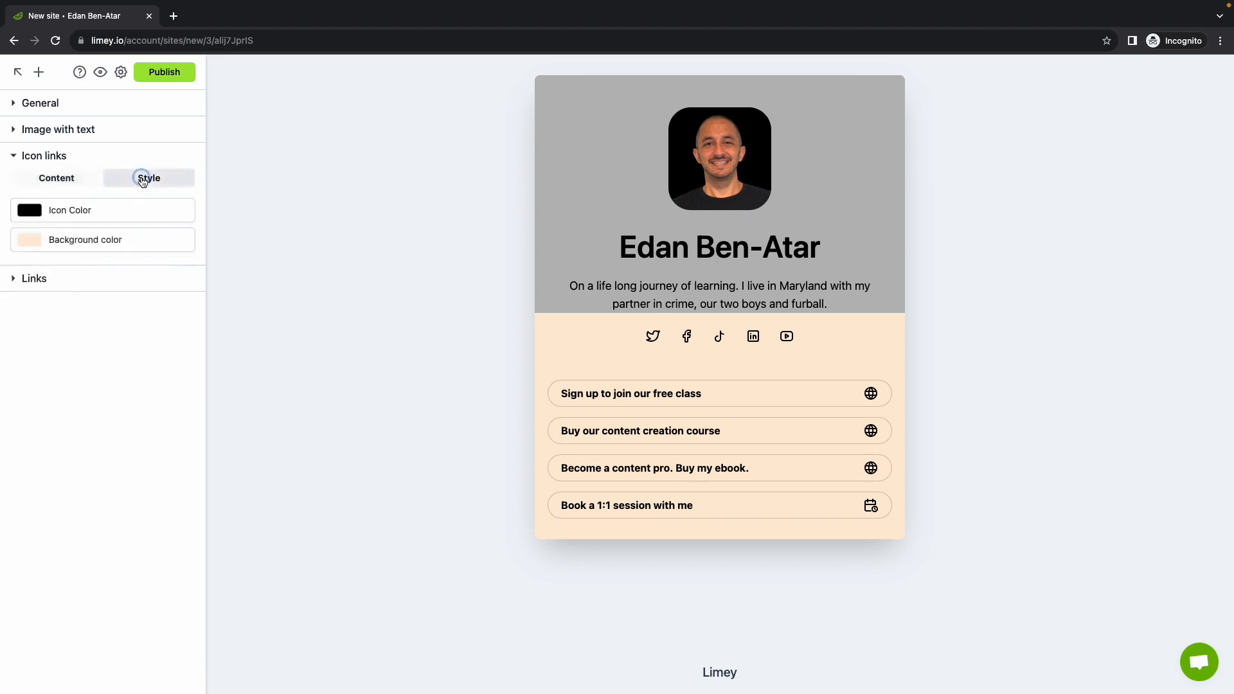
{"action": "left_click", "coordinate": [70, 239]}
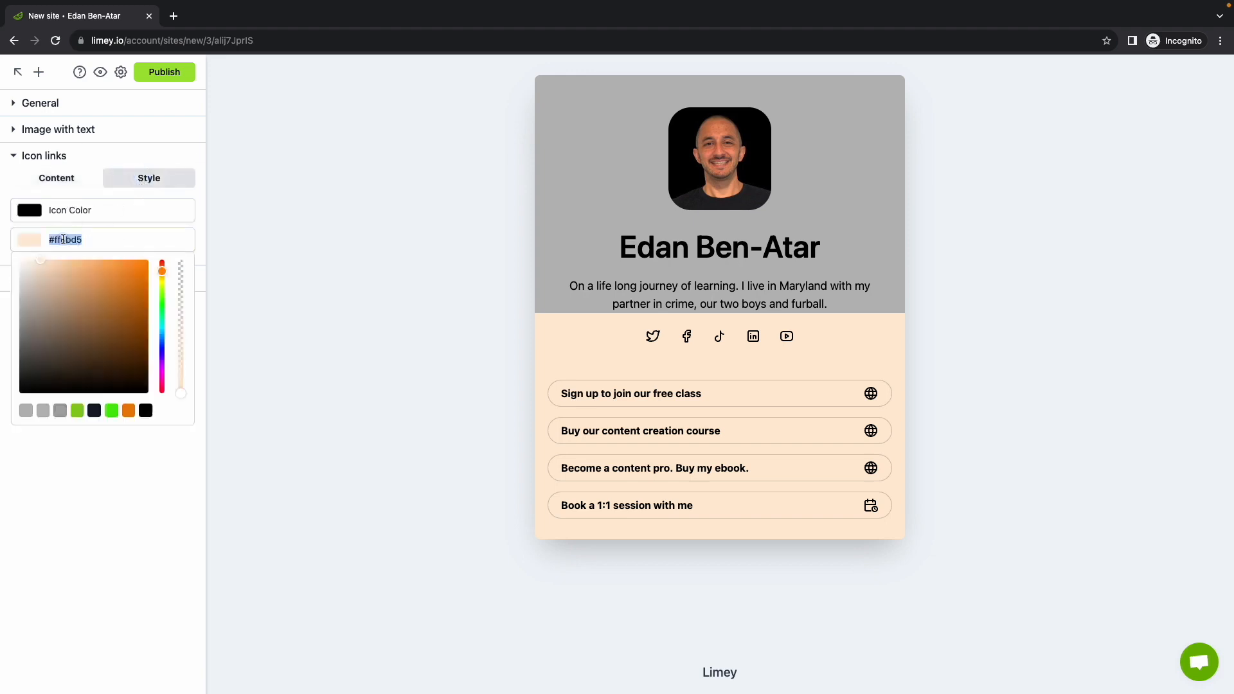
{"action": "left_click", "coordinate": [26, 411]}
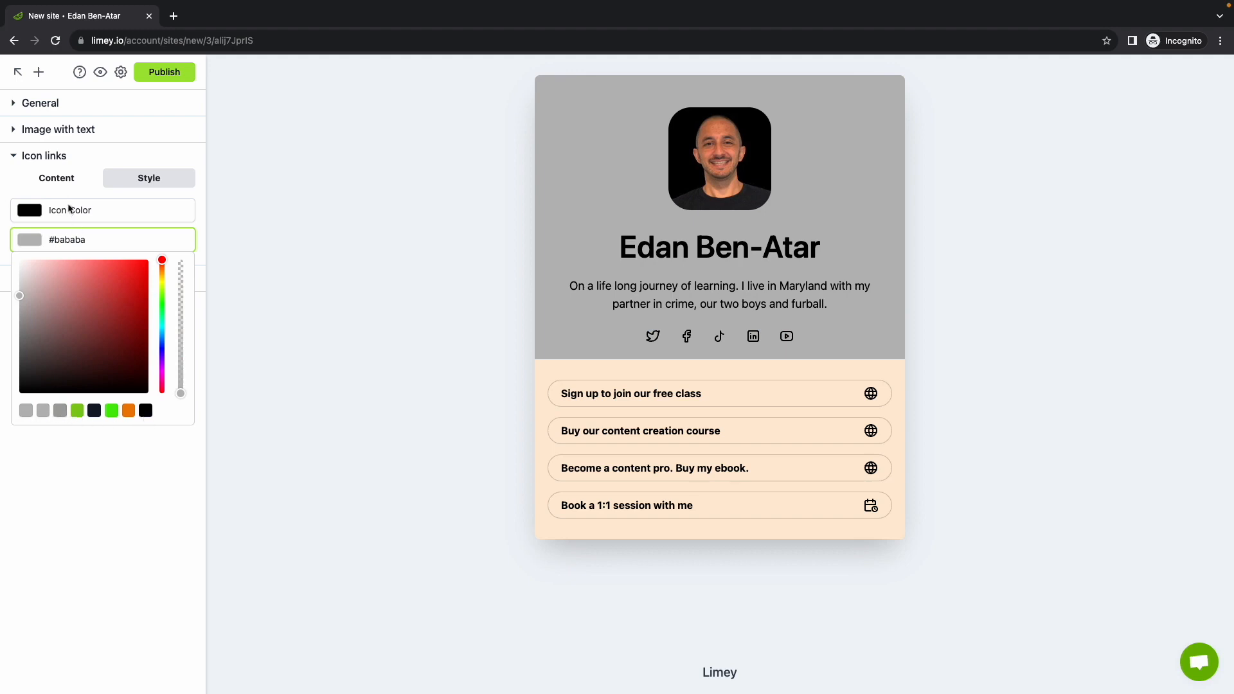
{"action": "left_click", "coordinate": [61, 183]}
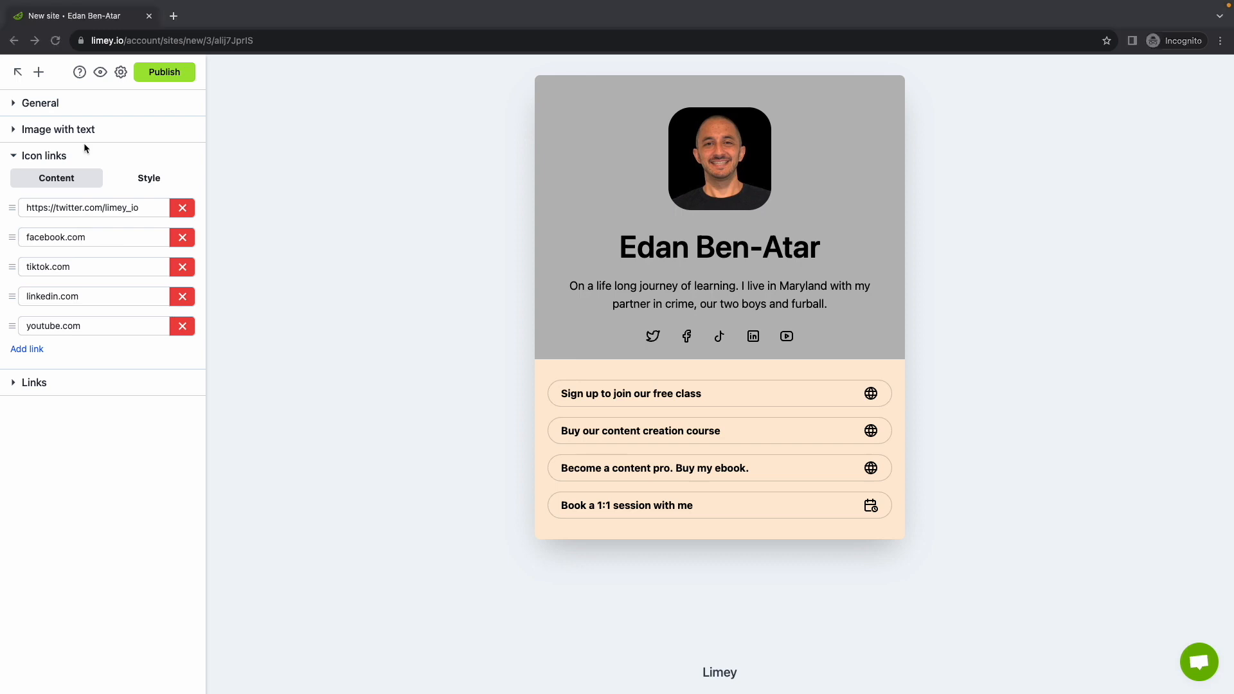
Replace the Twitter, Facebook and TikTok icon links with YouTube, Instagram and Threads URLs
{"action": "left_click", "coordinate": [124, 205]}
{"action": "triple_click", "coordinate": [120, 209]}
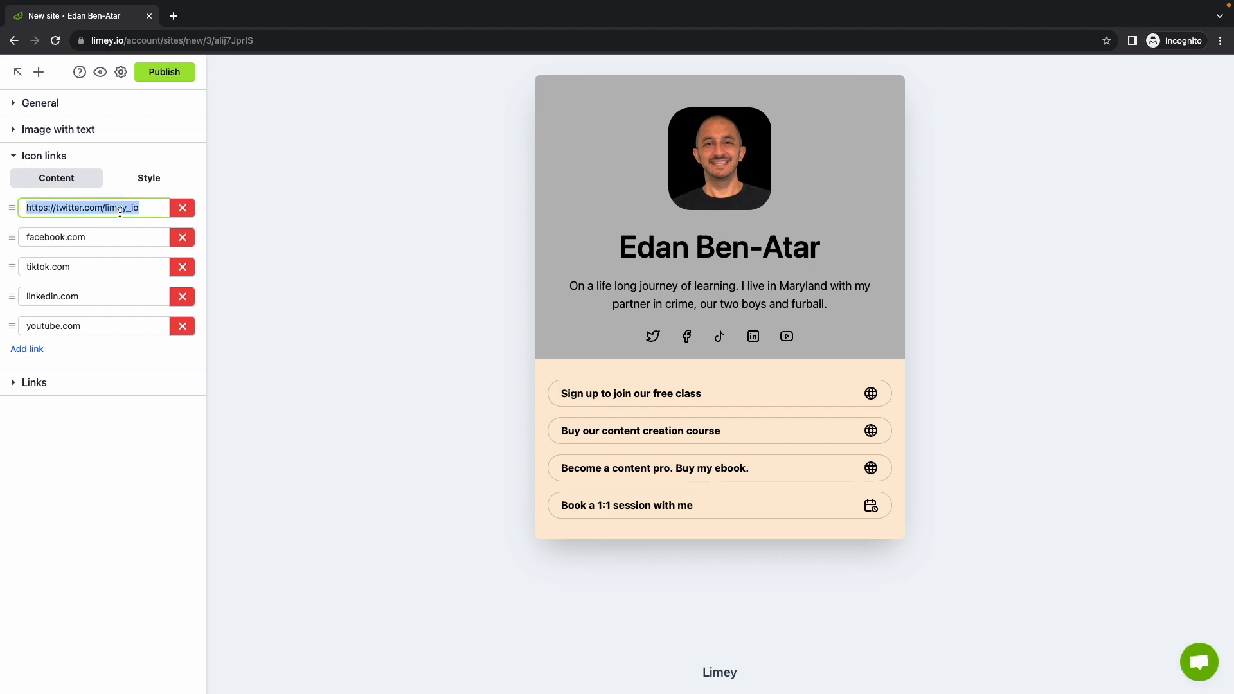
{"action": "type", "text": "https://www.youtube.com/channel/UCL9lDbEJm2C8FrqWuMFcGcQ"}
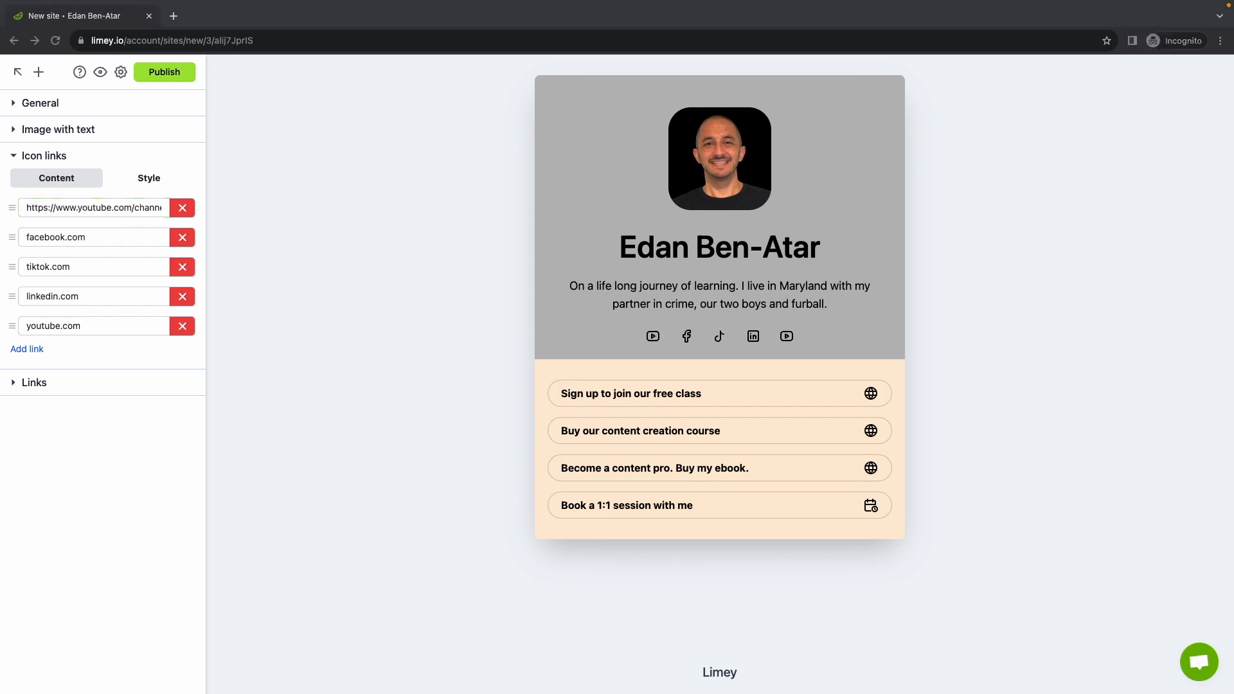
{"action": "left_click", "coordinate": [94, 238]}
{"action": "triple_click", "coordinate": [94, 237]}
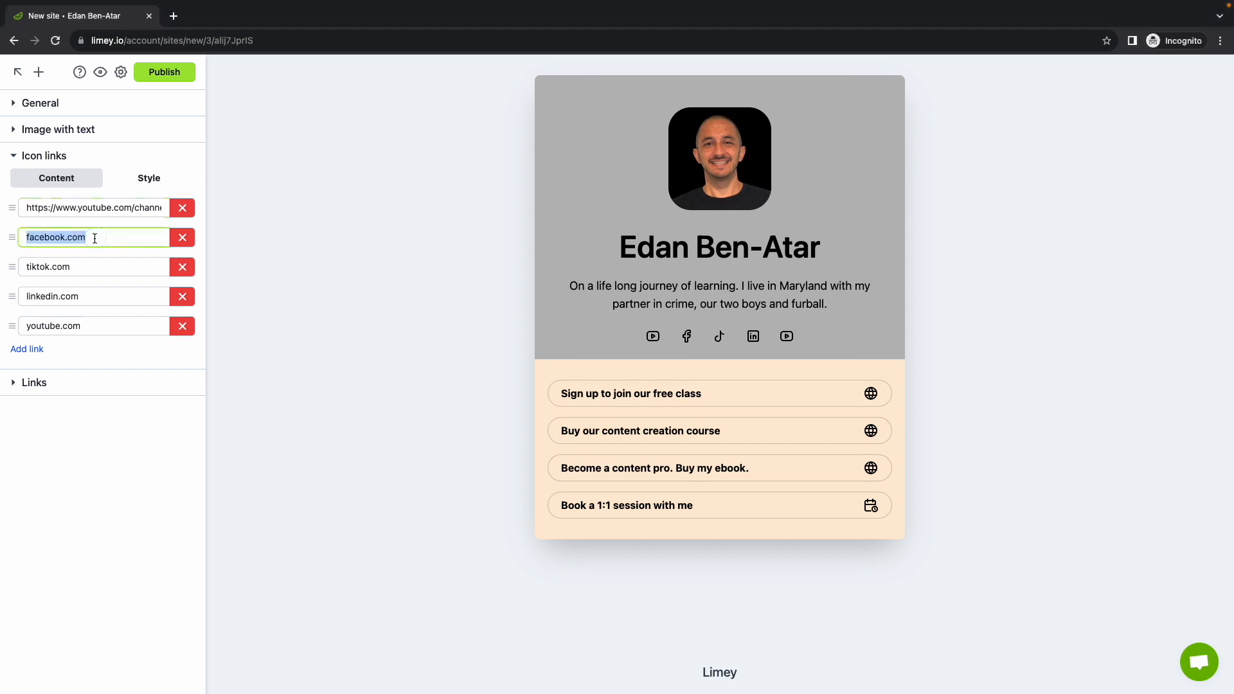
{"action": "type", "text": "https://www.instagram.com/edanbenatar/"}
{"action": "key", "text": "super+Tab"}
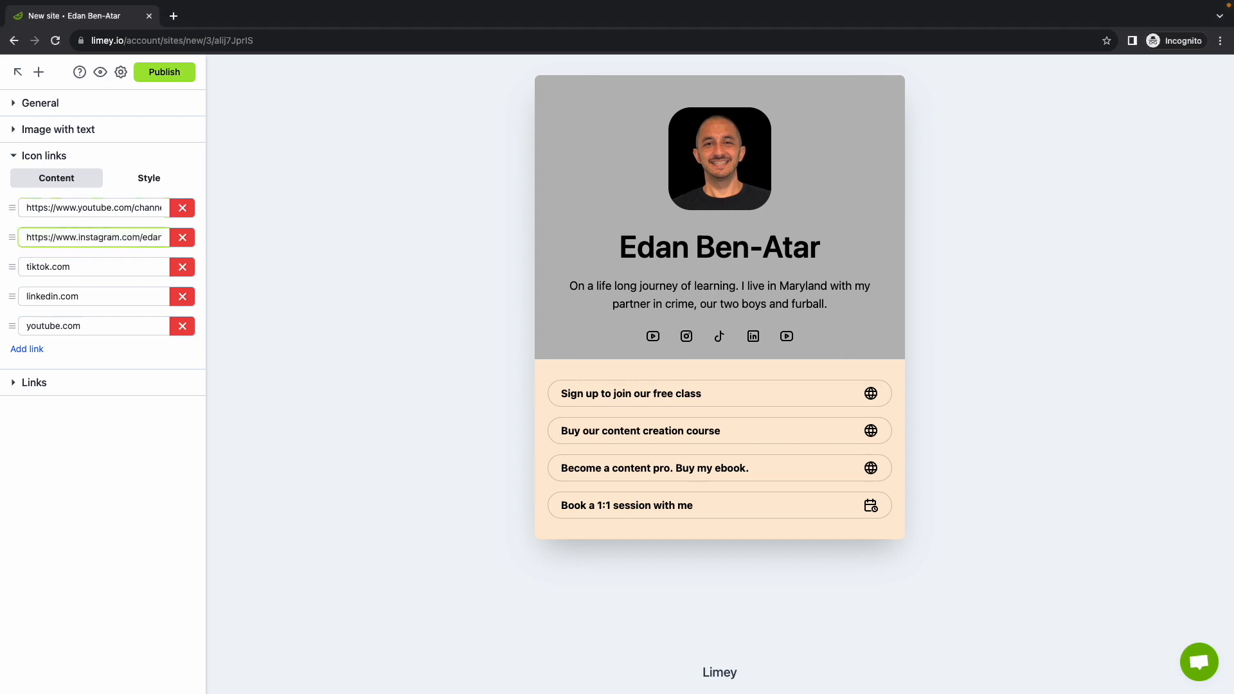
{"action": "left_click", "coordinate": [103, 270]}
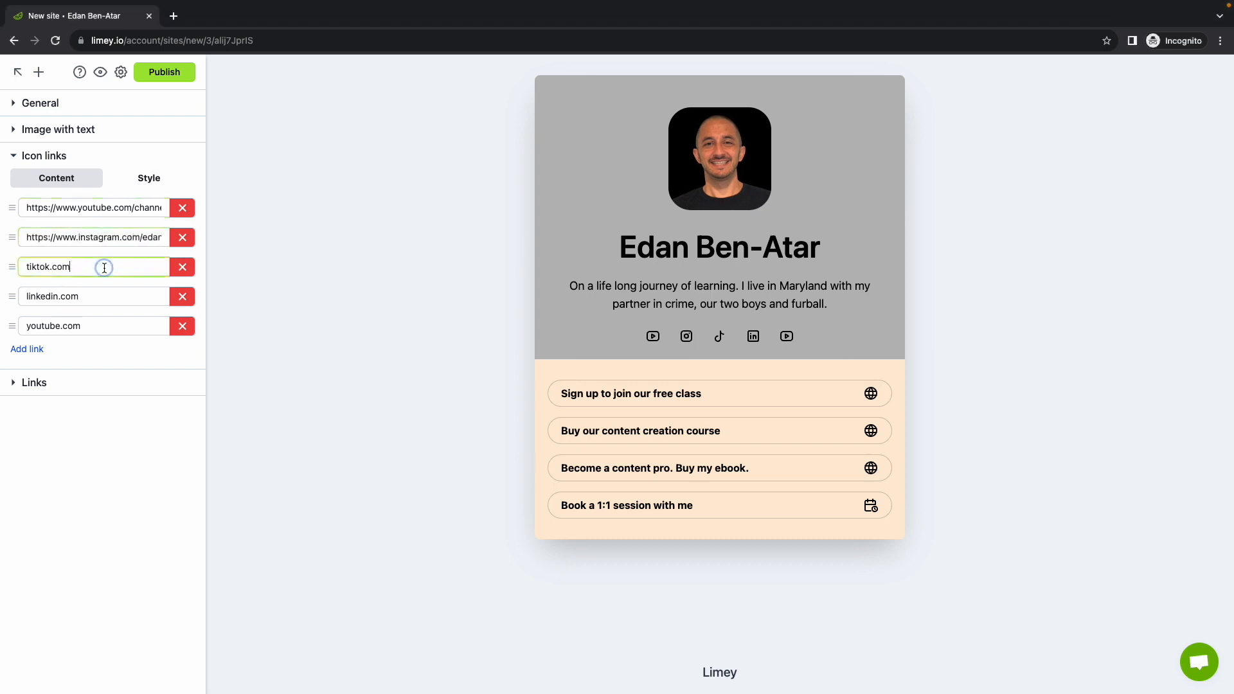
{"action": "triple_click", "coordinate": [104, 270]}
{"action": "type", "text": "https://www.threads.net/@edanbenatar"}
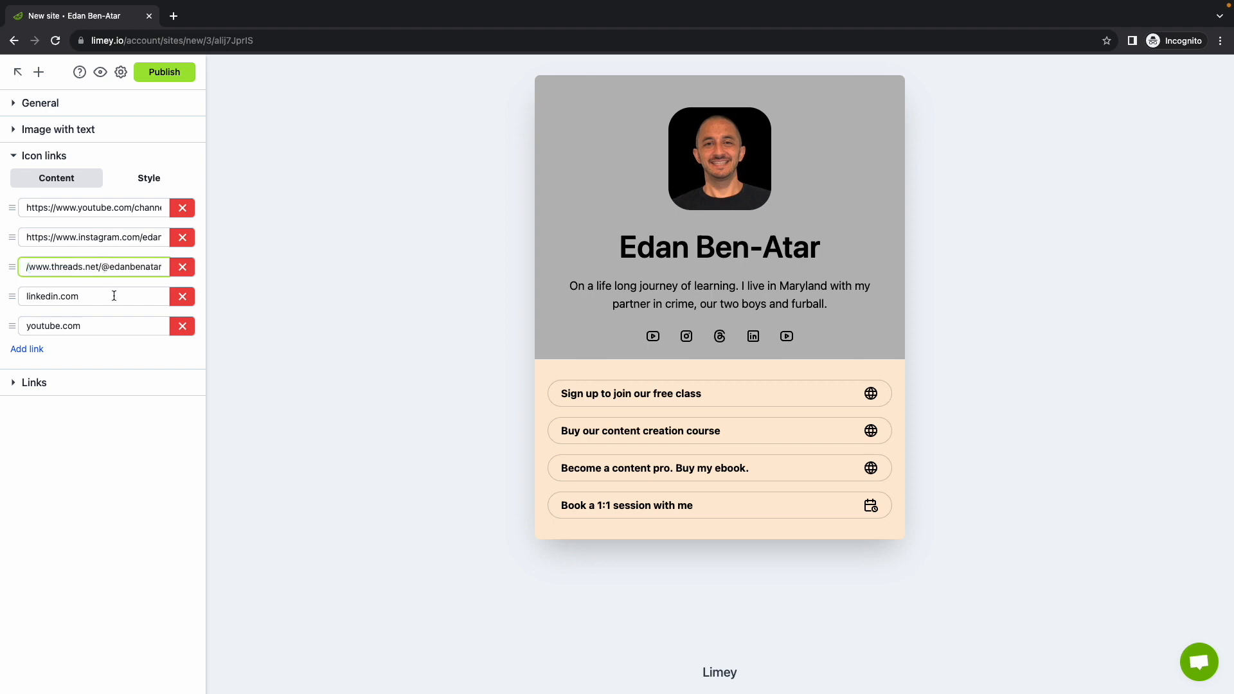
Delete the LinkedIn and extra YouTube icon links and move Instagram to the top
{"action": "left_click", "coordinate": [182, 296]}
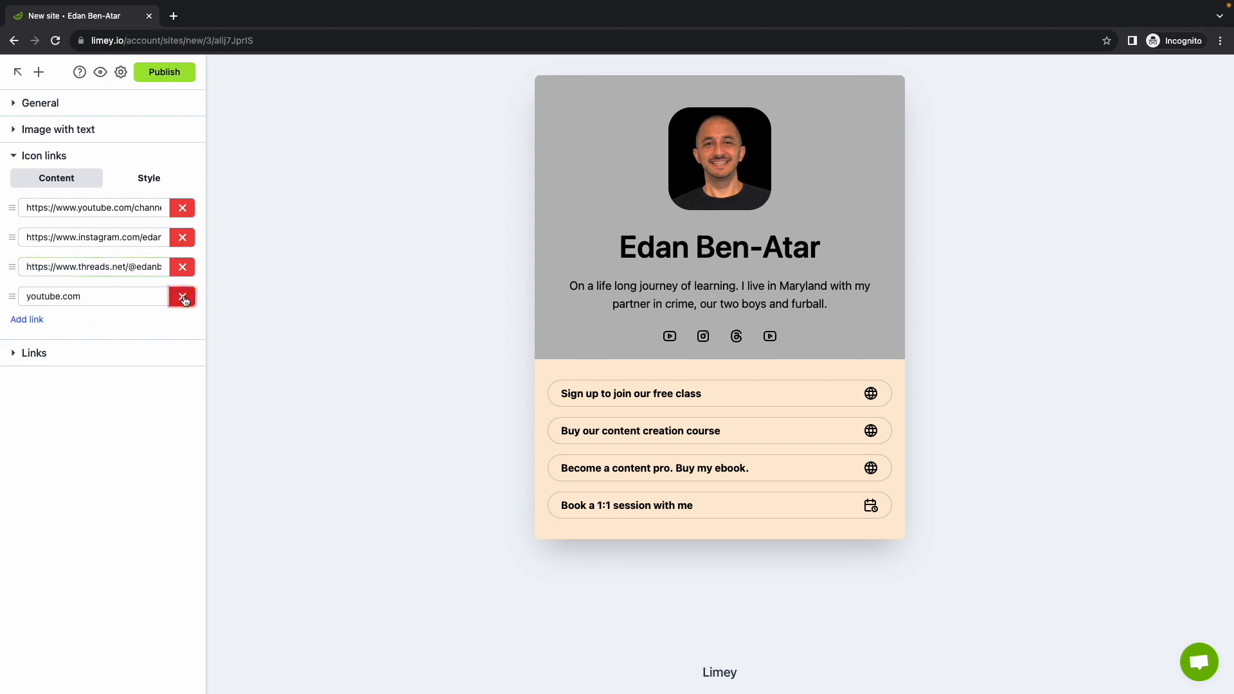
{"action": "left_click", "coordinate": [183, 297]}
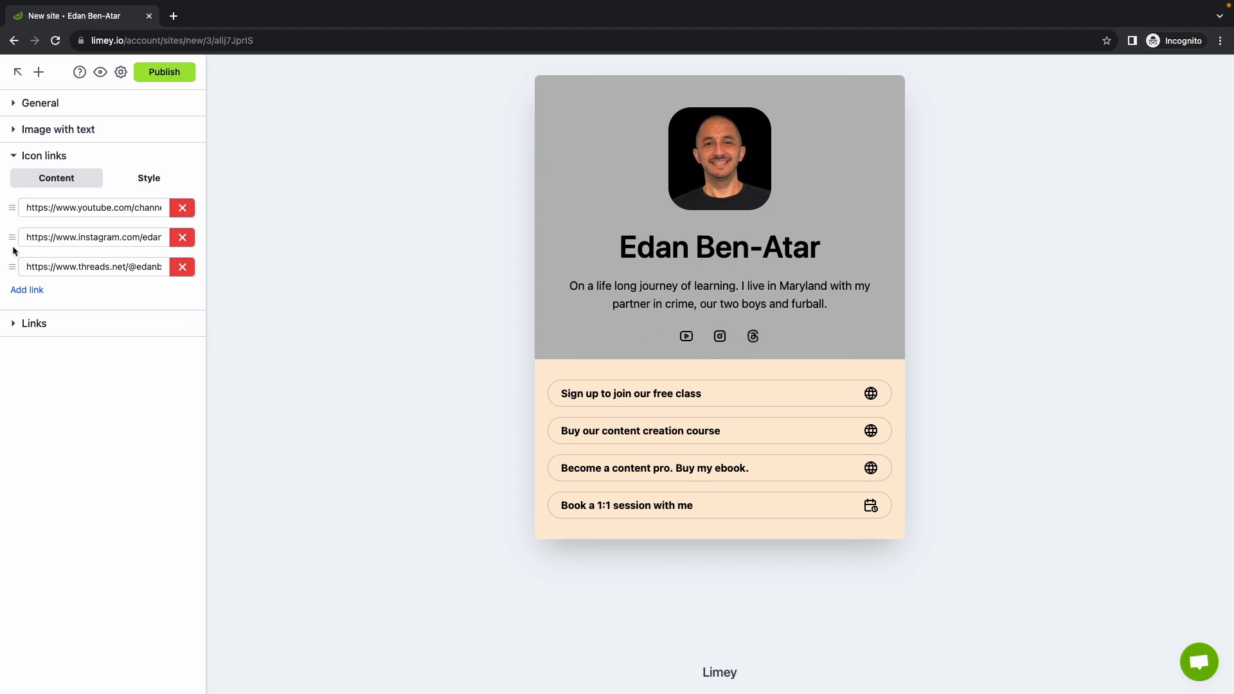
{"action": "left_click_drag", "start_coordinate": [11, 241], "coordinate": [12, 211]}
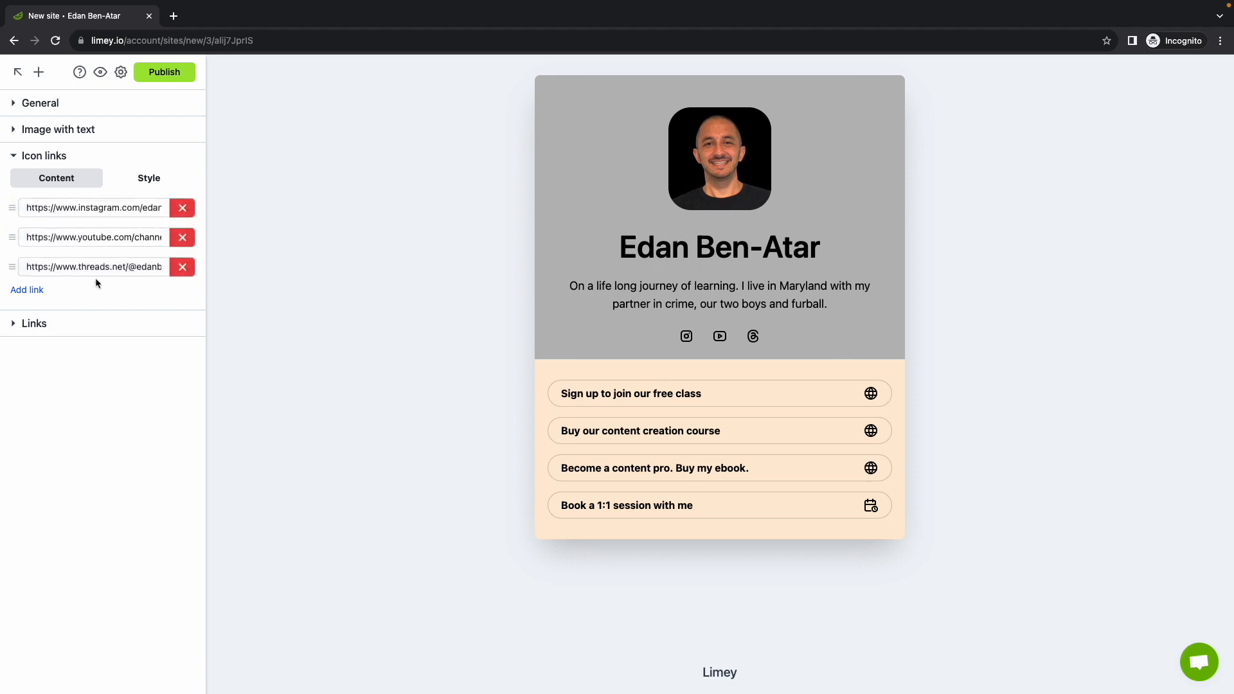
{"action": "left_click", "coordinate": [26, 290]}
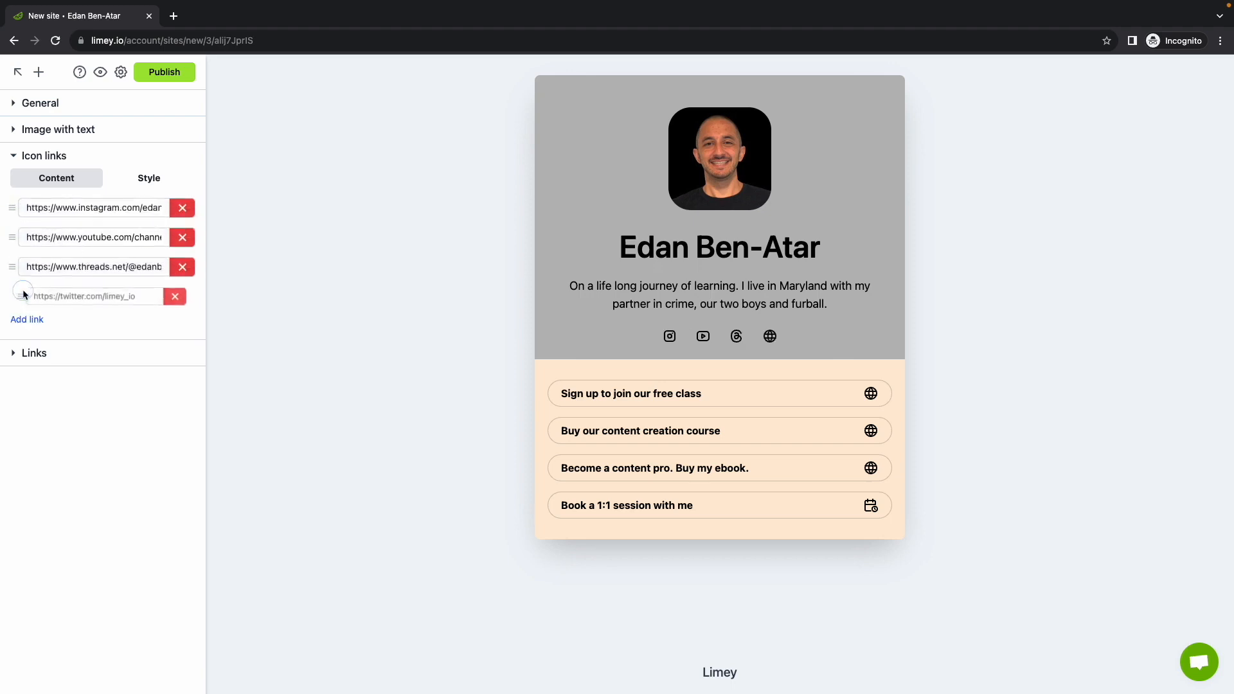
{"action": "left_click", "coordinate": [183, 297]}
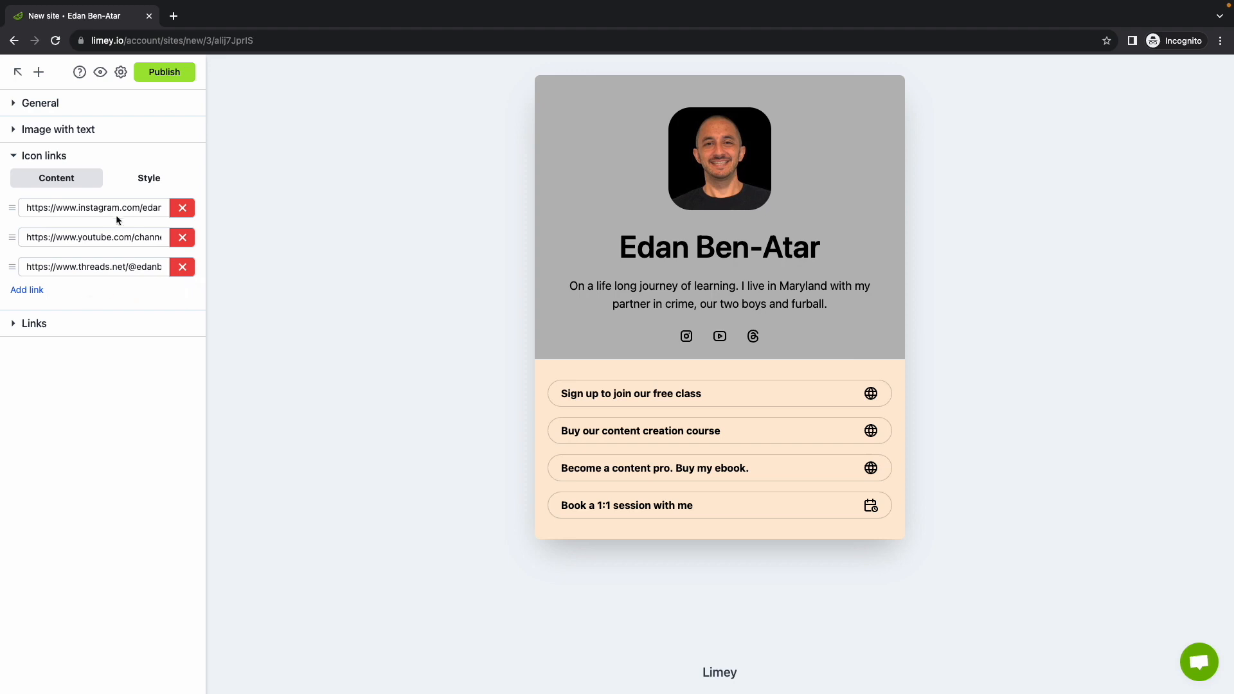
{"action": "left_click", "coordinate": [135, 156]}
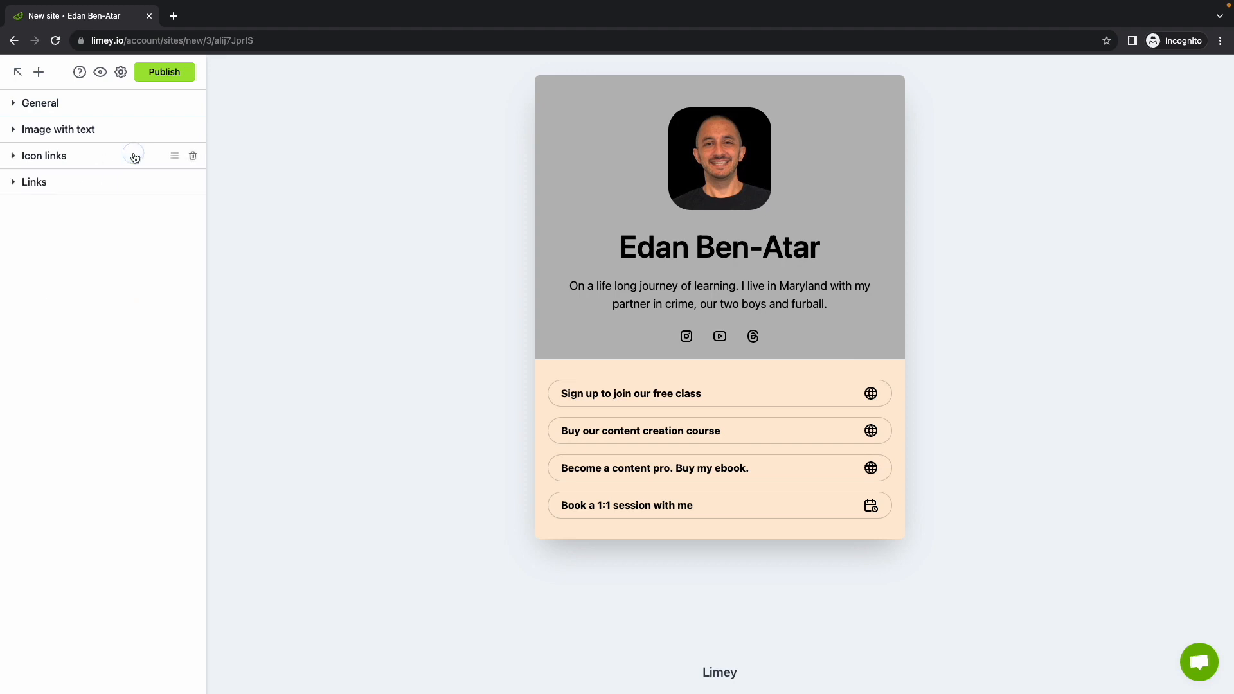
Delete the Links block with its four buttons and bring up the Add a block panel
{"action": "left_click", "coordinate": [102, 182]}
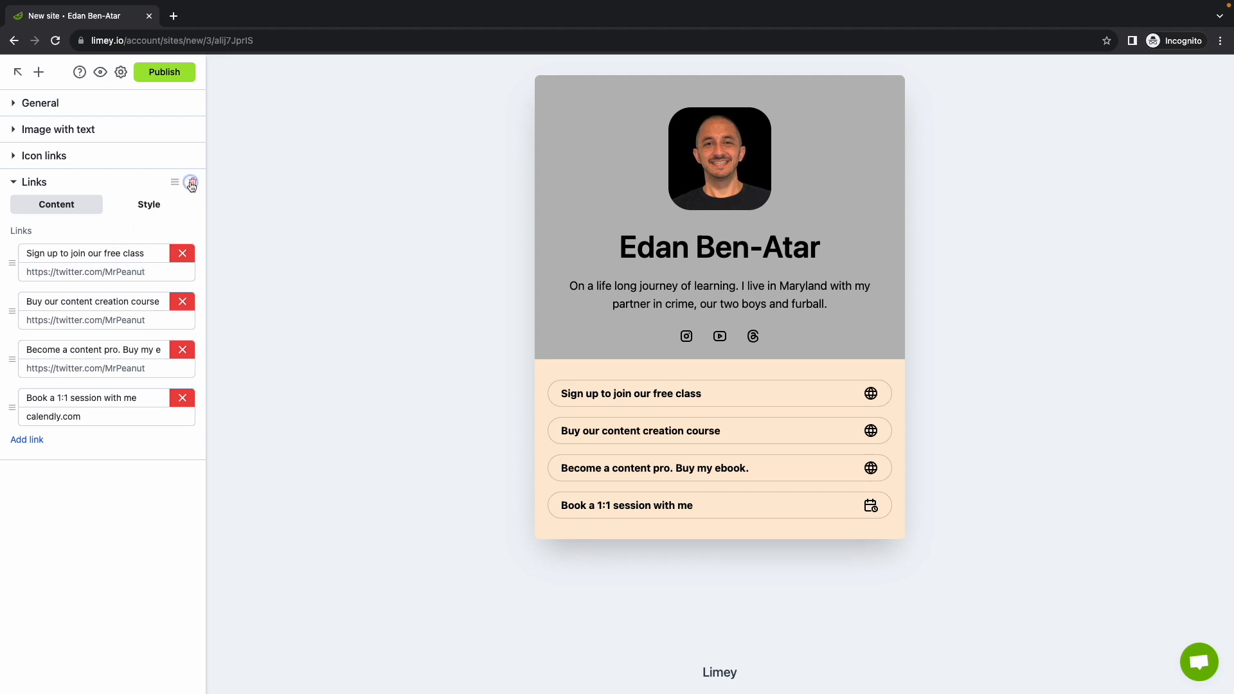
{"action": "left_click", "coordinate": [192, 182]}
{"action": "left_click", "coordinate": [38, 72]}
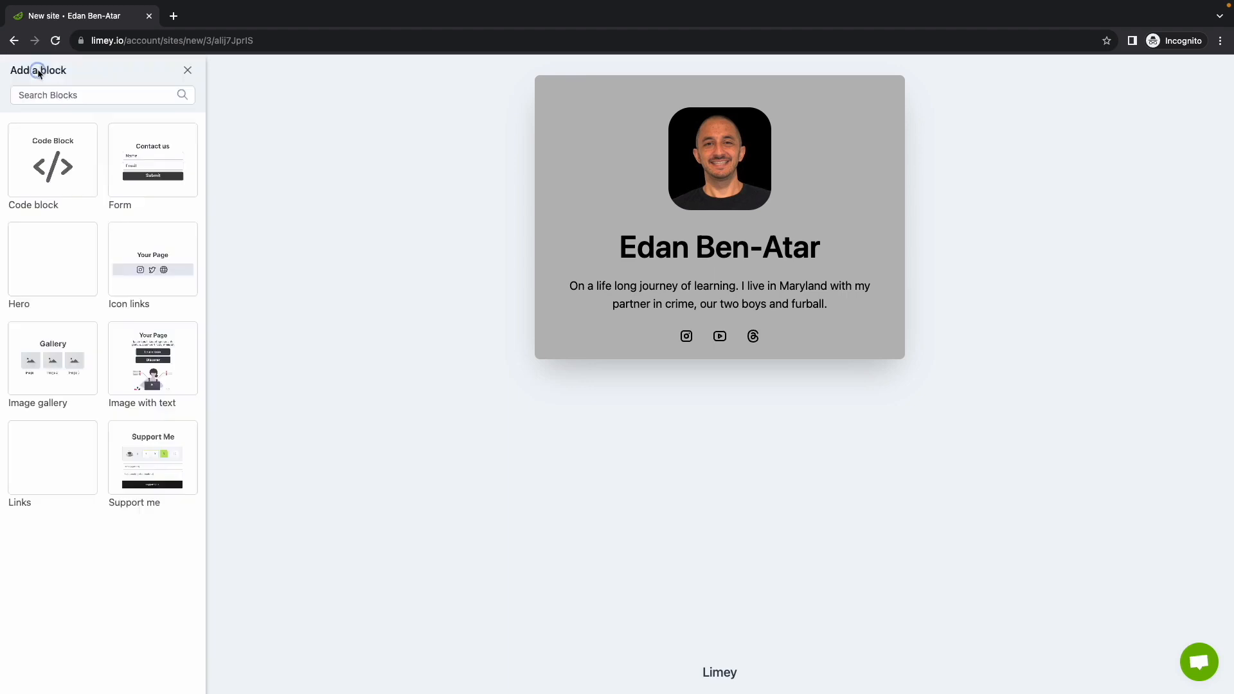
Add an Image gallery block and title it 'Projects'
{"action": "left_click", "coordinate": [60, 353]}
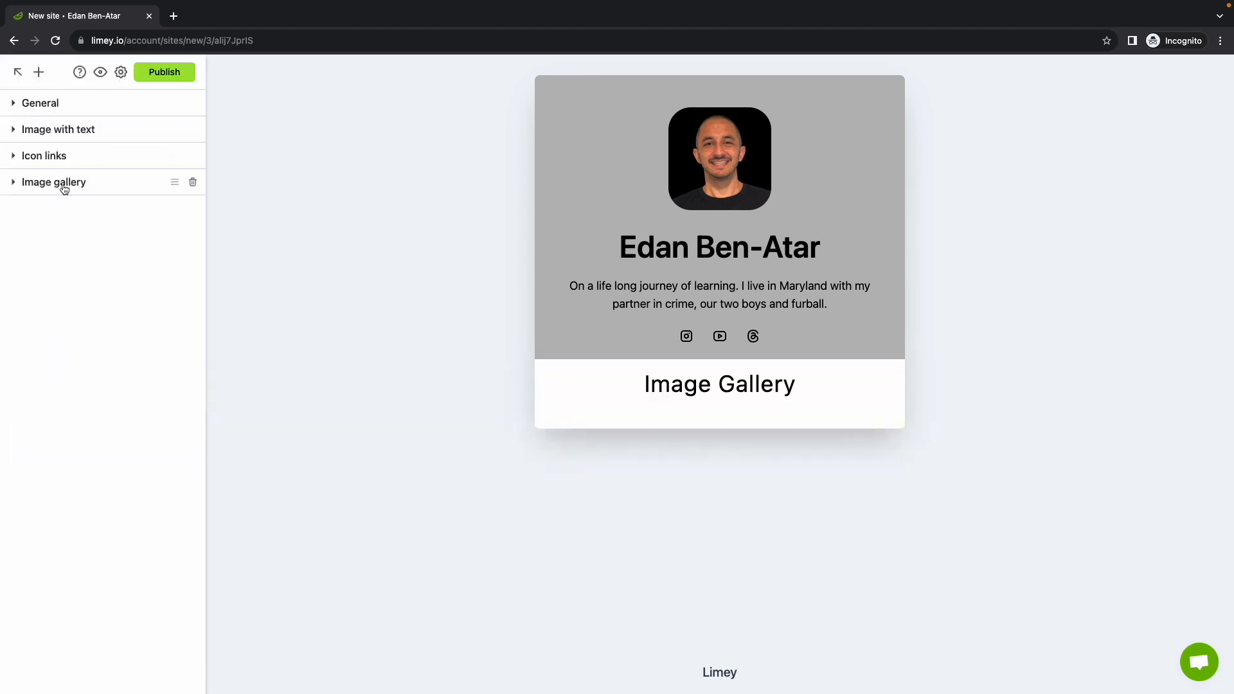
{"action": "left_click", "coordinate": [63, 185]}
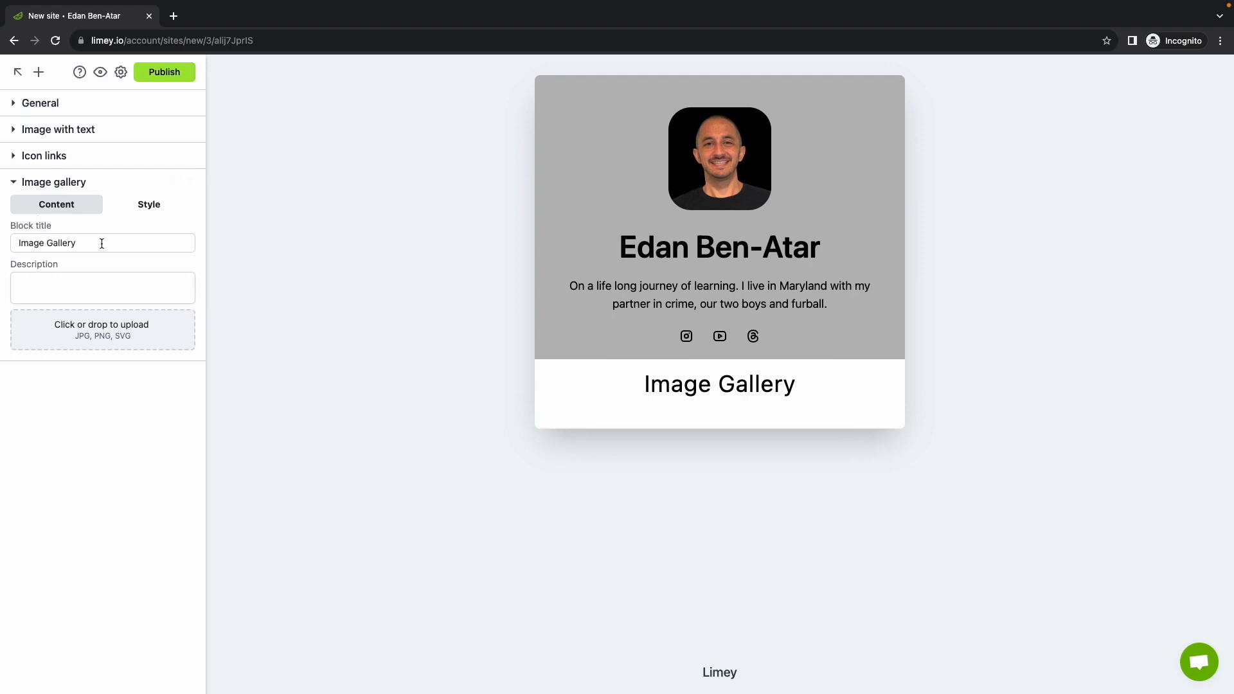
{"action": "triple_click", "coordinate": [102, 243]}
{"action": "type", "text": "Proj"}
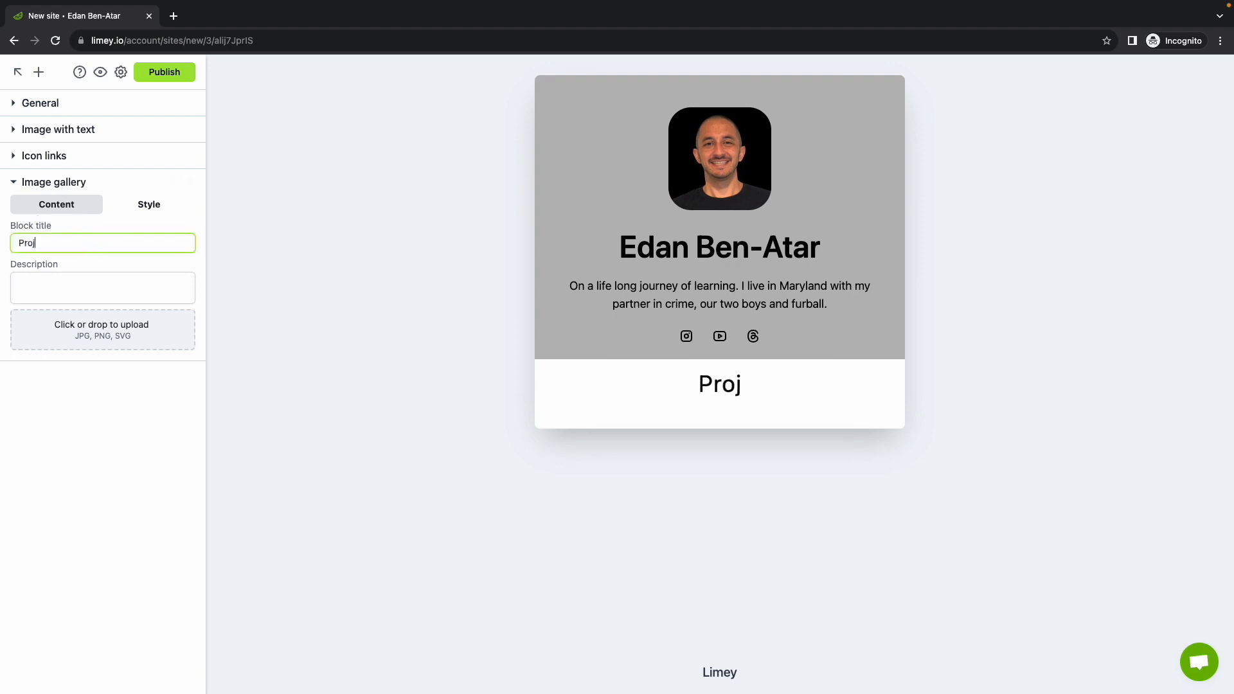
{"action": "type", "text": "ects"}
Set the gallery description to 'Check out some of my recent projects! 👇'
{"action": "left_click", "coordinate": [76, 282]}
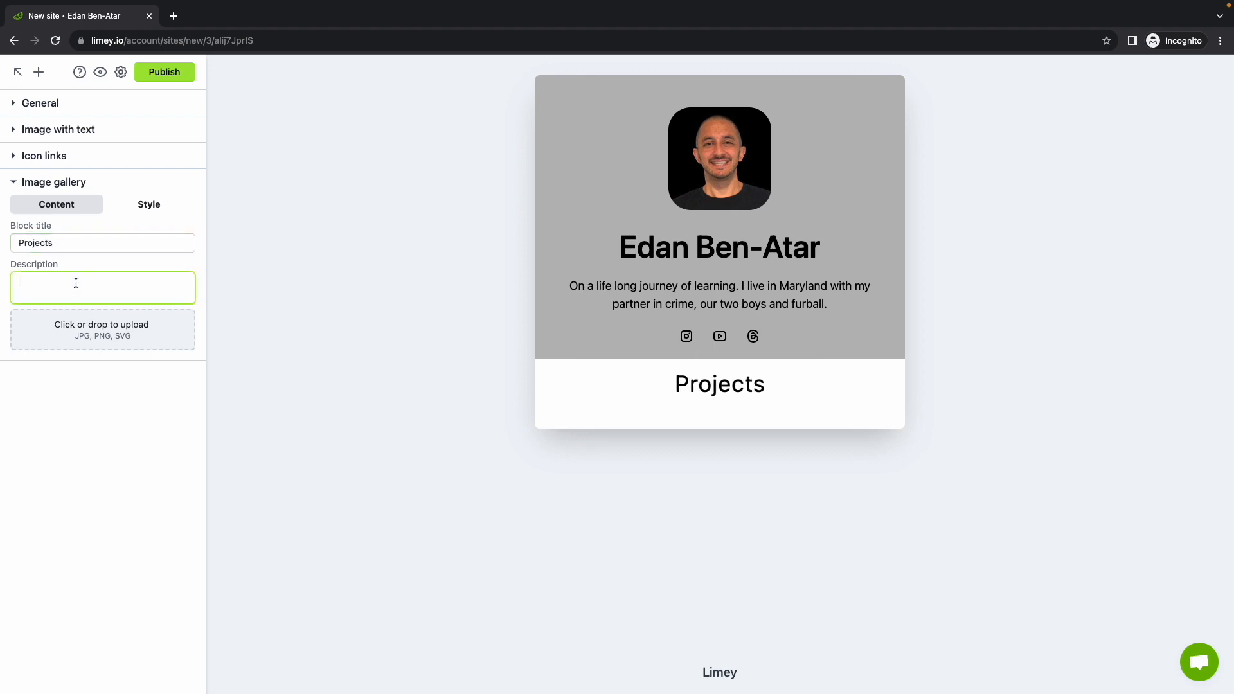
{"action": "type", "text": "Check "}
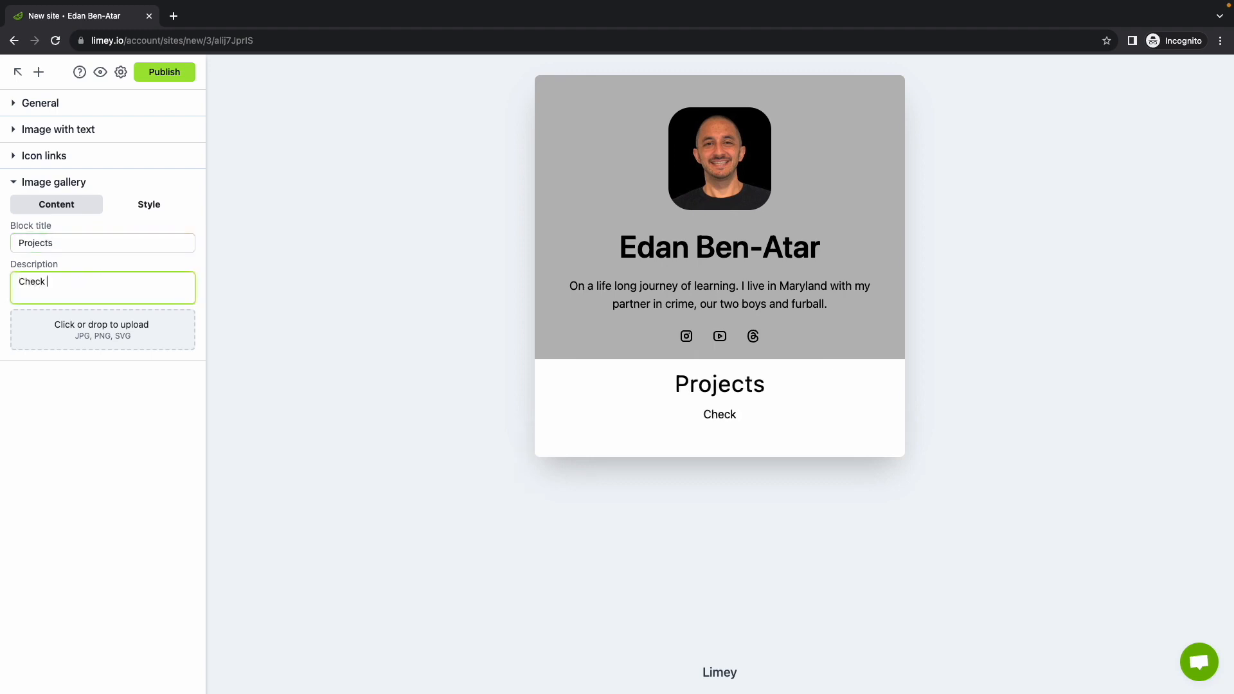
{"action": "type", "text": "out some of my recent"}
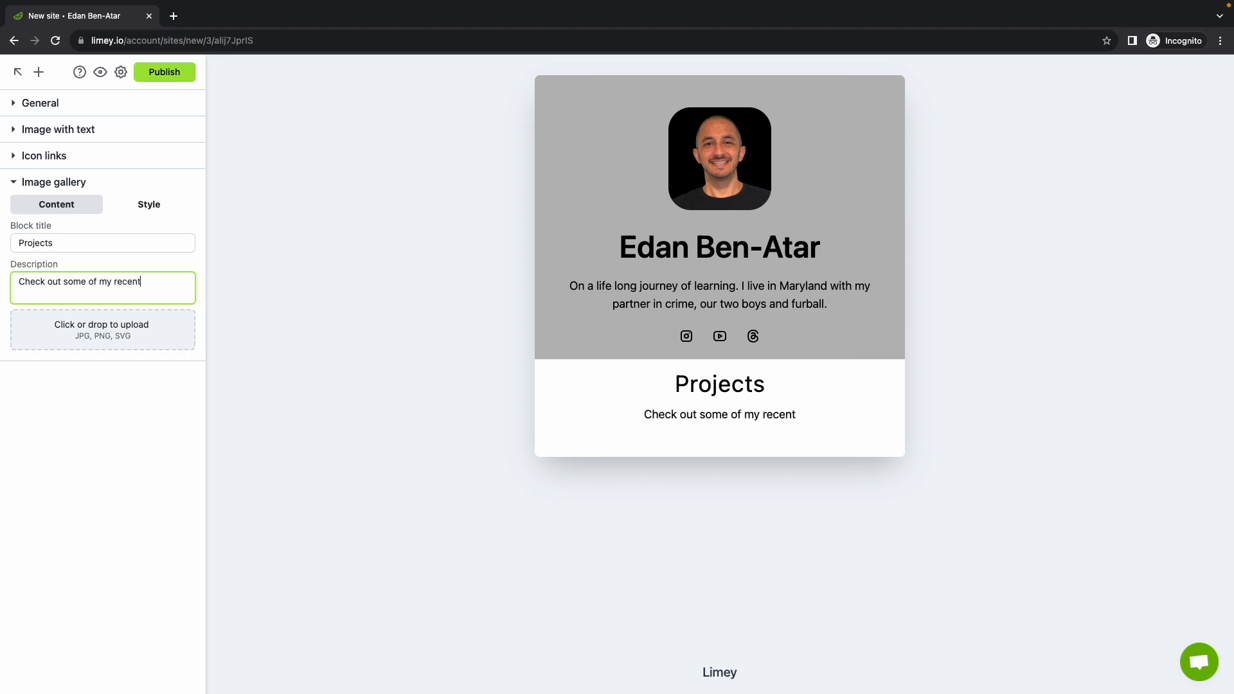
{"action": "type", "text": " projects! :)"}
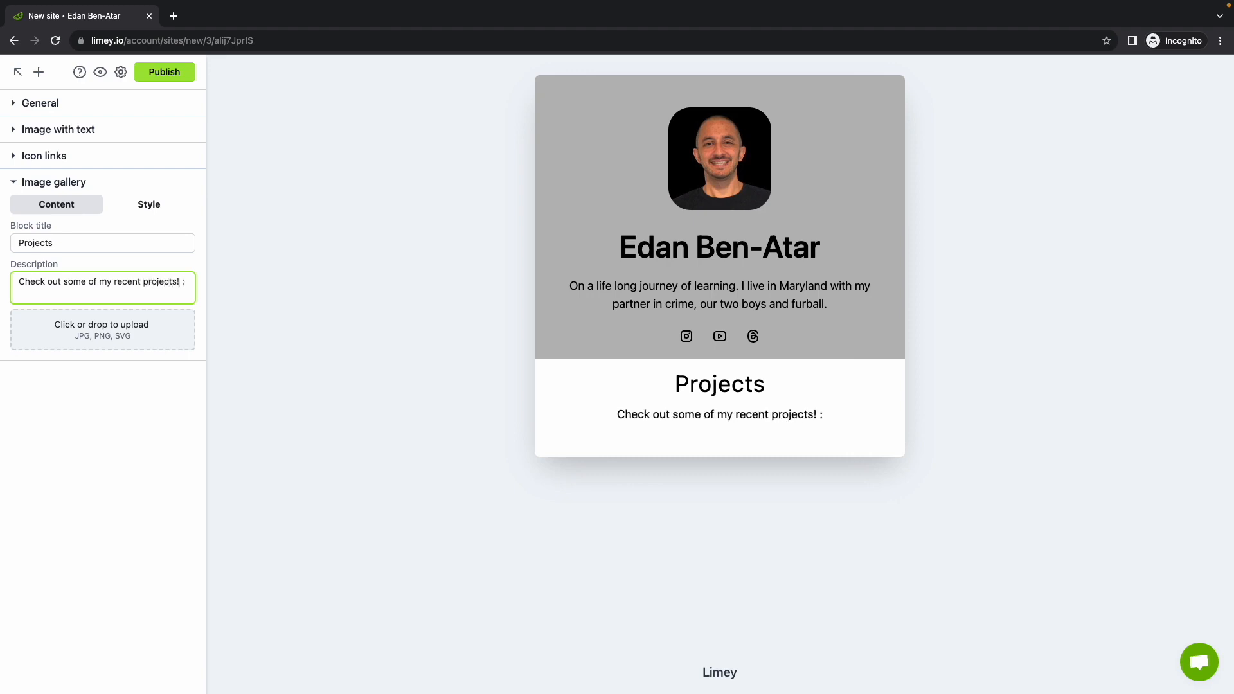
{"action": "key", "text": "BackSpace"}
{"action": "key", "text": "BackSpace"}
{"action": "key", "text": "BackSpace"}
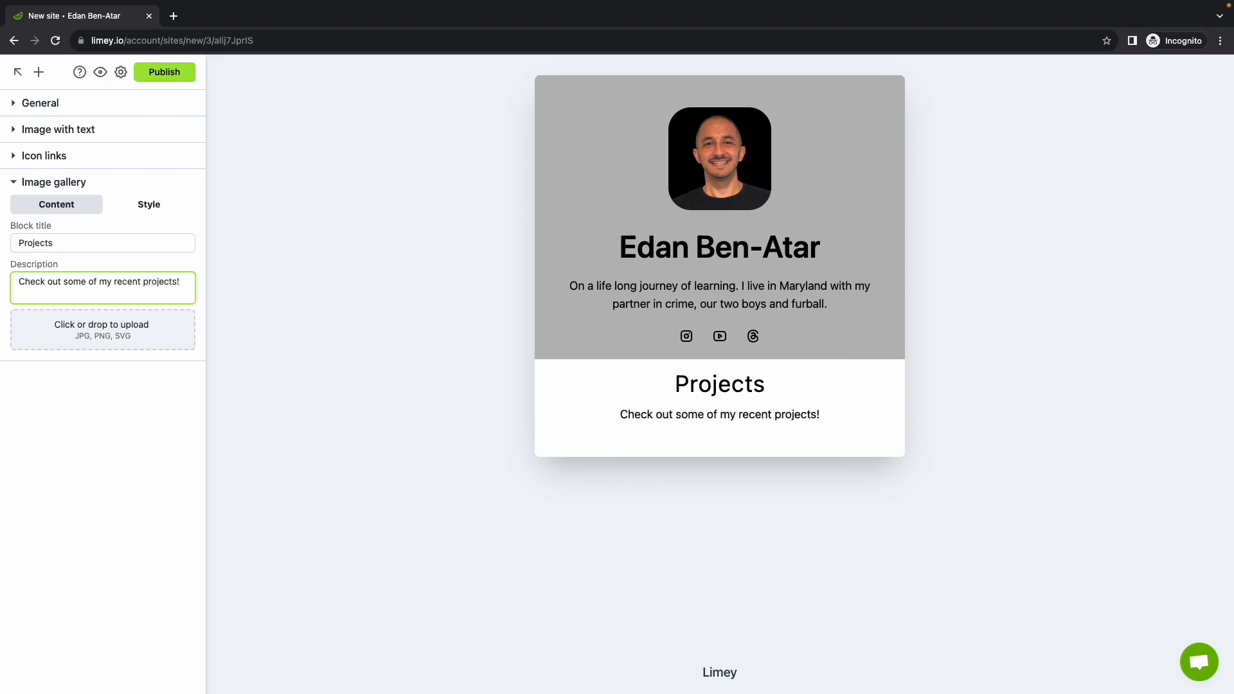
{"action": "key", "text": "ctrl+super+space"}
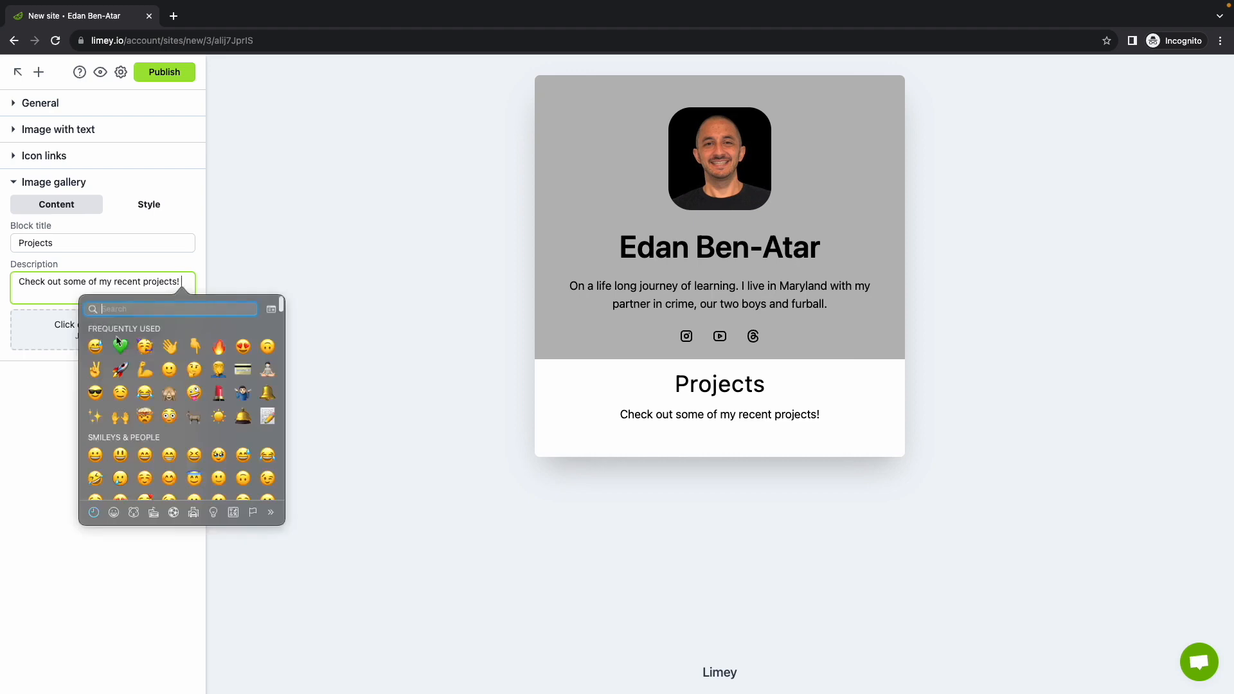
{"action": "left_click", "coordinate": [198, 341]}
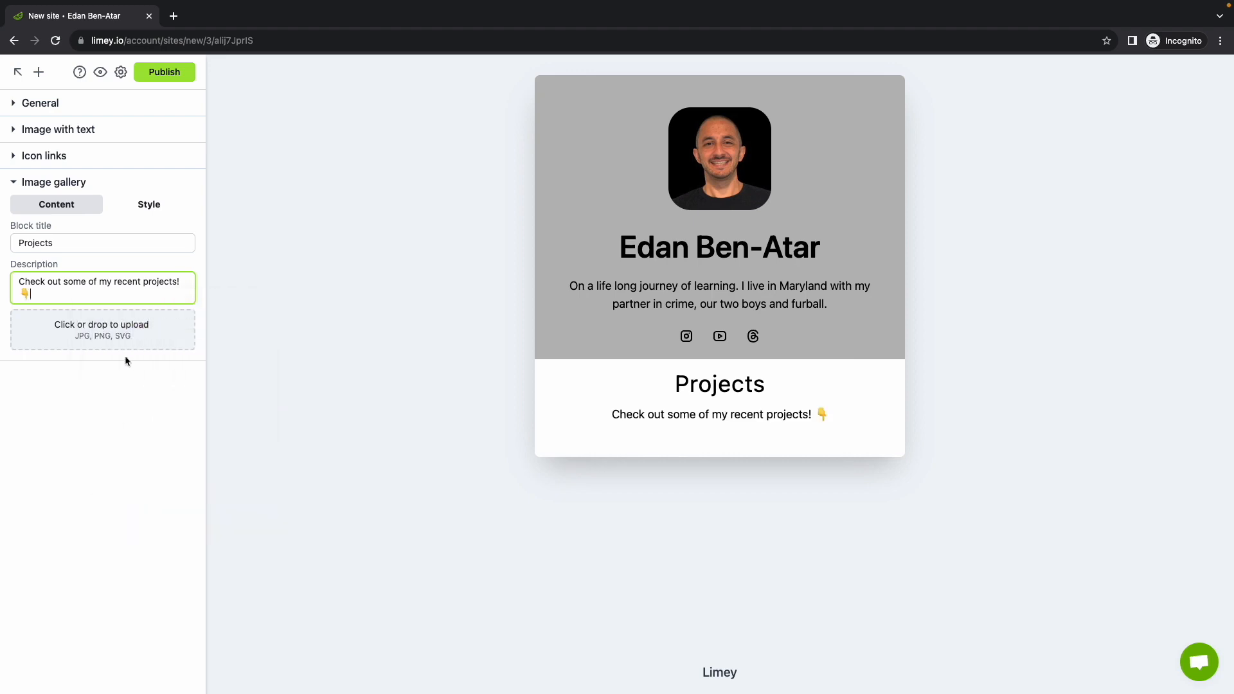
Upload puzzlez.png and limey.png to the Projects gallery and move the Puzzlez image to the first slot
{"action": "left_click", "coordinate": [107, 336]}
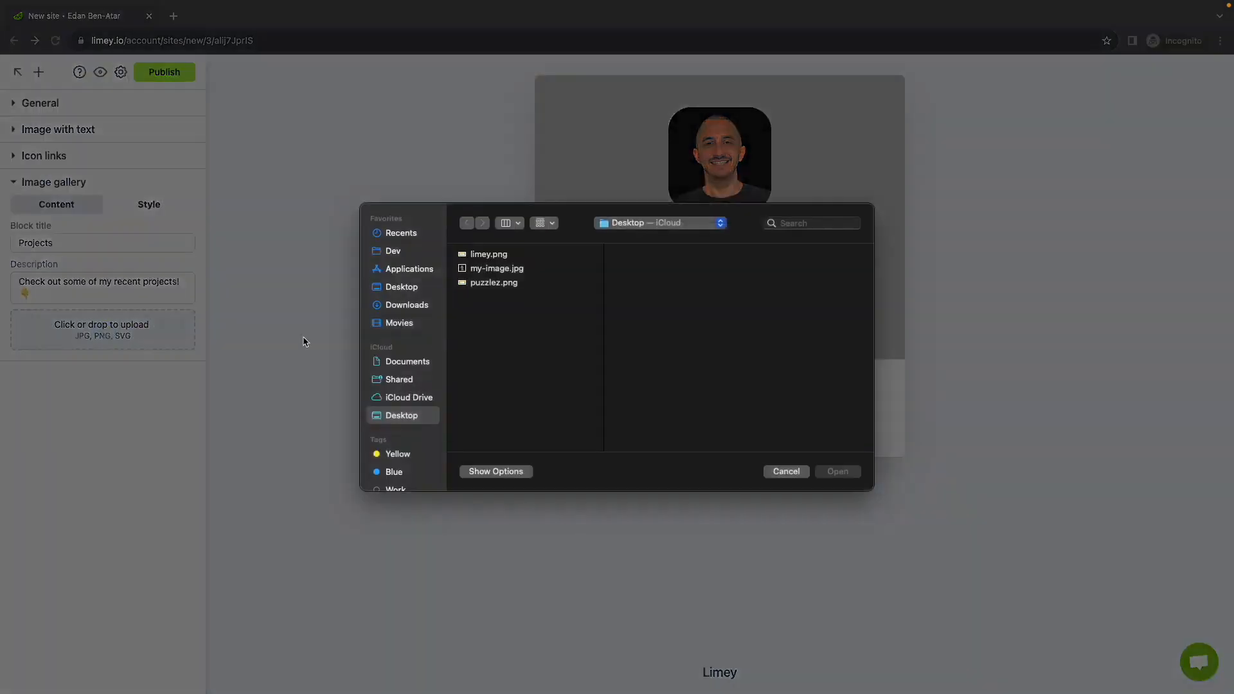
{"action": "left_click", "coordinate": [501, 284]}
{"action": "left_click", "coordinate": [512, 255], "text": "super"}
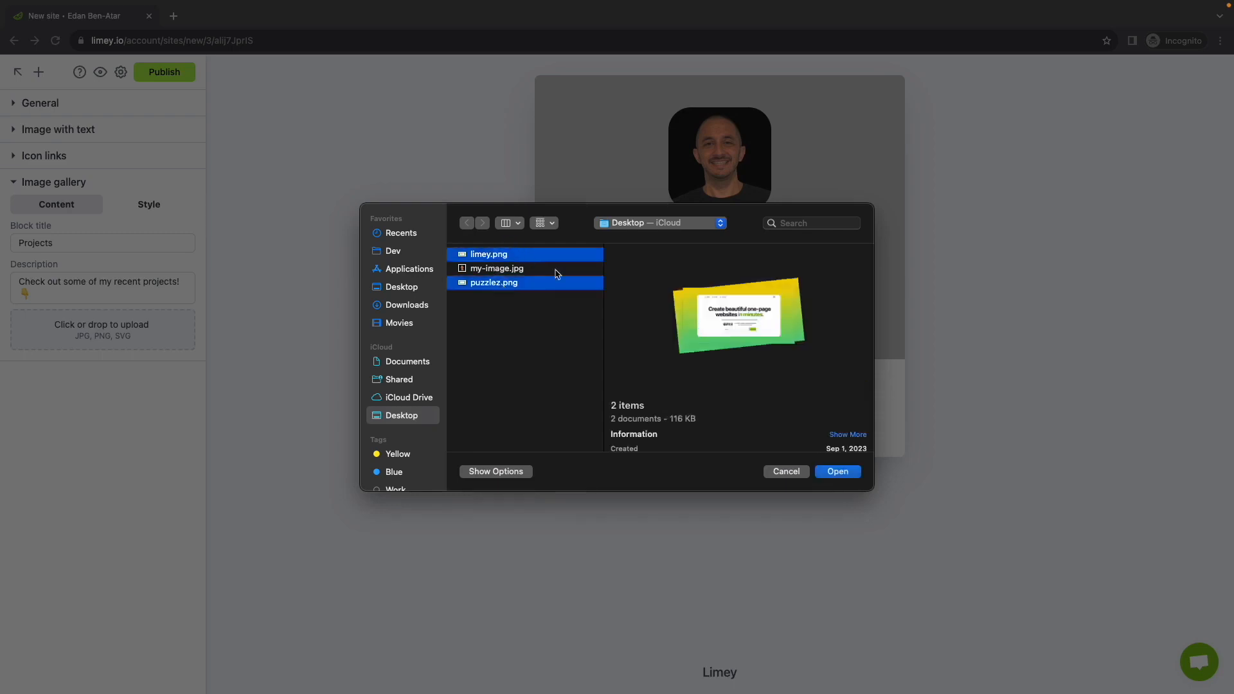
{"action": "left_click", "coordinate": [833, 472]}
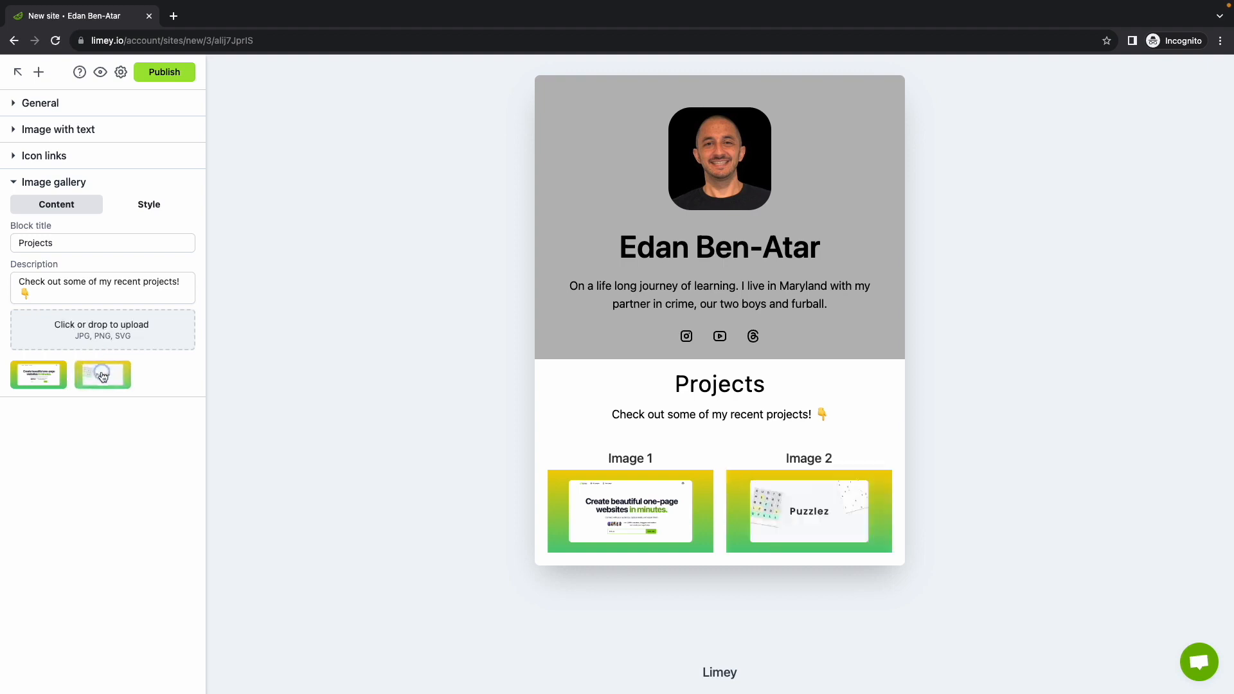
{"action": "left_click_drag", "start_coordinate": [103, 376], "coordinate": [32, 373]}
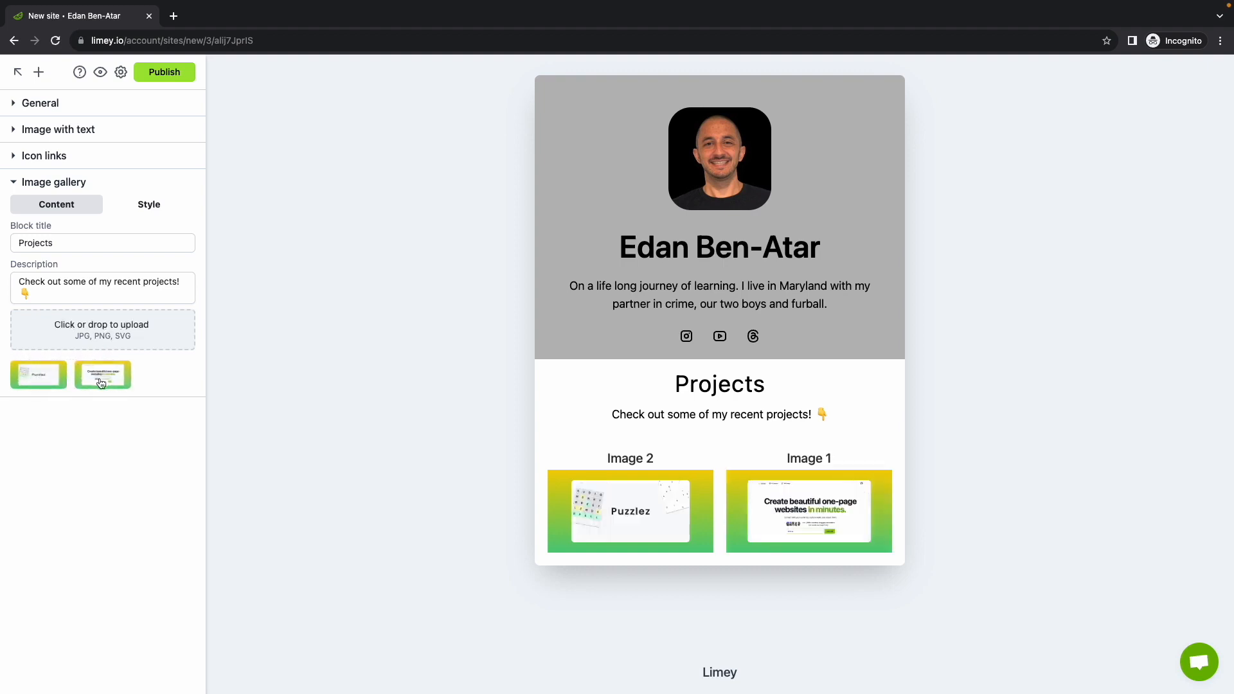
Give the first gallery image the title 'Puzzlez', alt text 'puz', and the pasted Puzzlez site link
{"action": "left_click", "coordinate": [45, 384]}
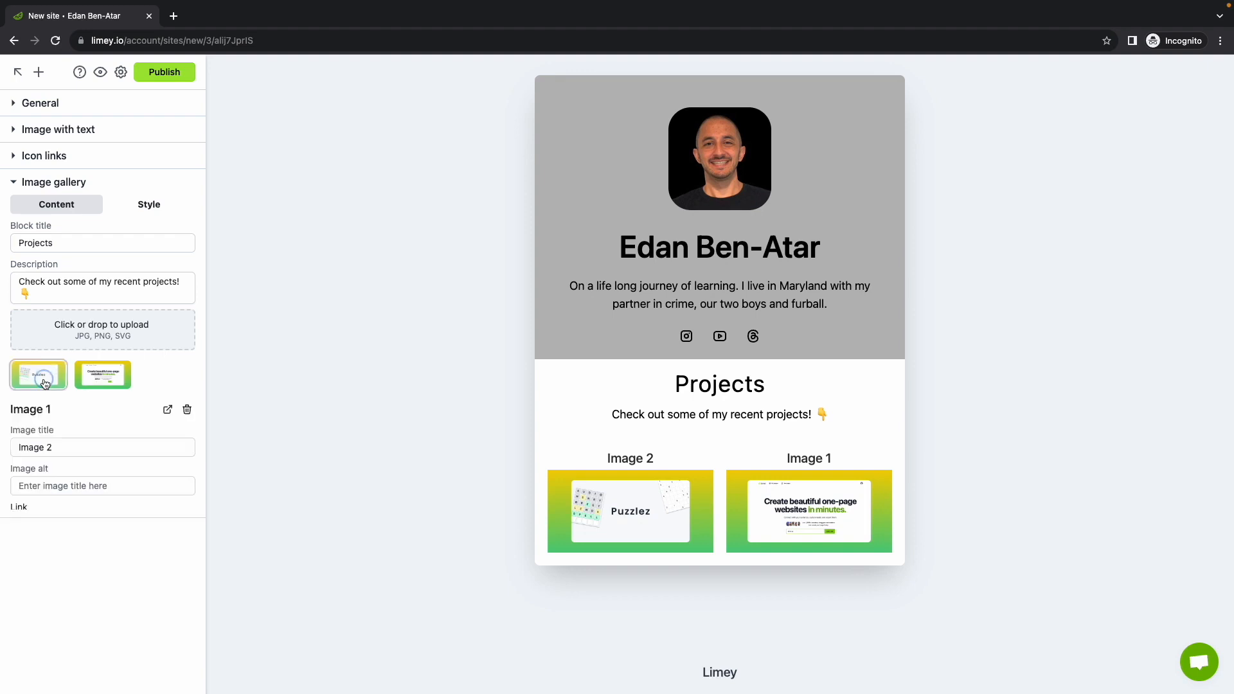
{"action": "triple_click", "coordinate": [62, 448]}
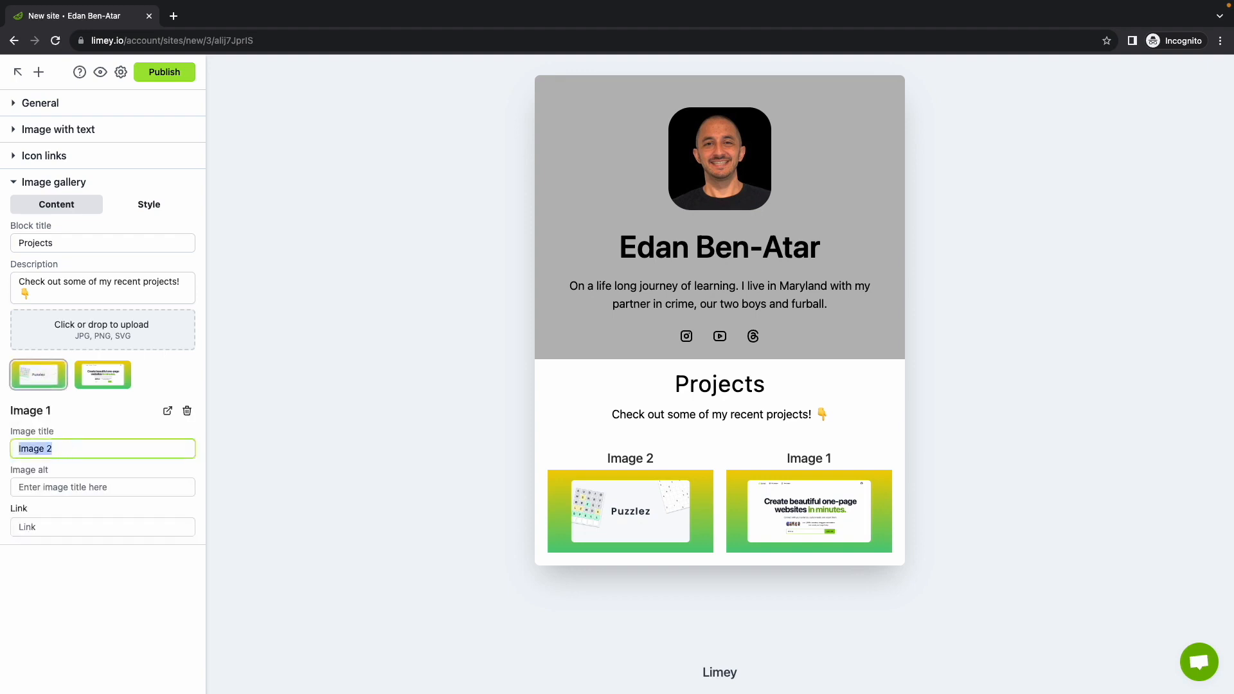
{"action": "type", "text": "Puzzlez"}
{"action": "left_click", "coordinate": [72, 490]}
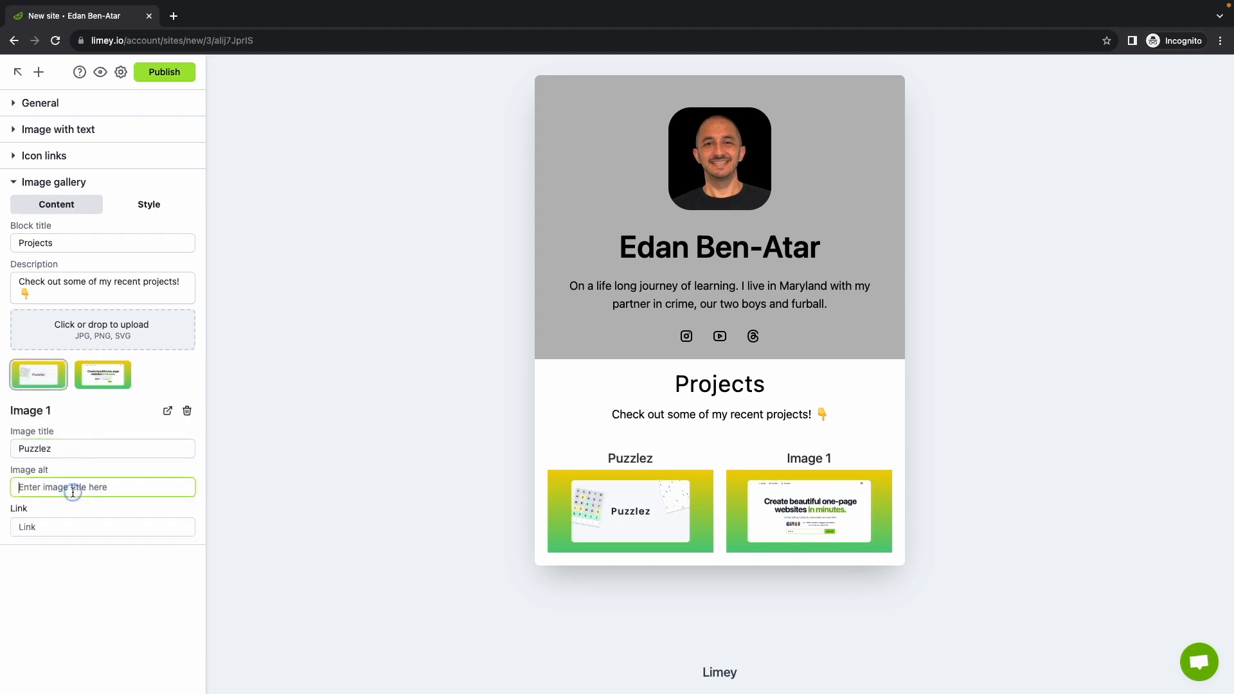
{"action": "type", "text": "puzzlez io"}
{"action": "left_click", "coordinate": [55, 523]}
{"action": "type", "text": "https://puzzlez.io/"}
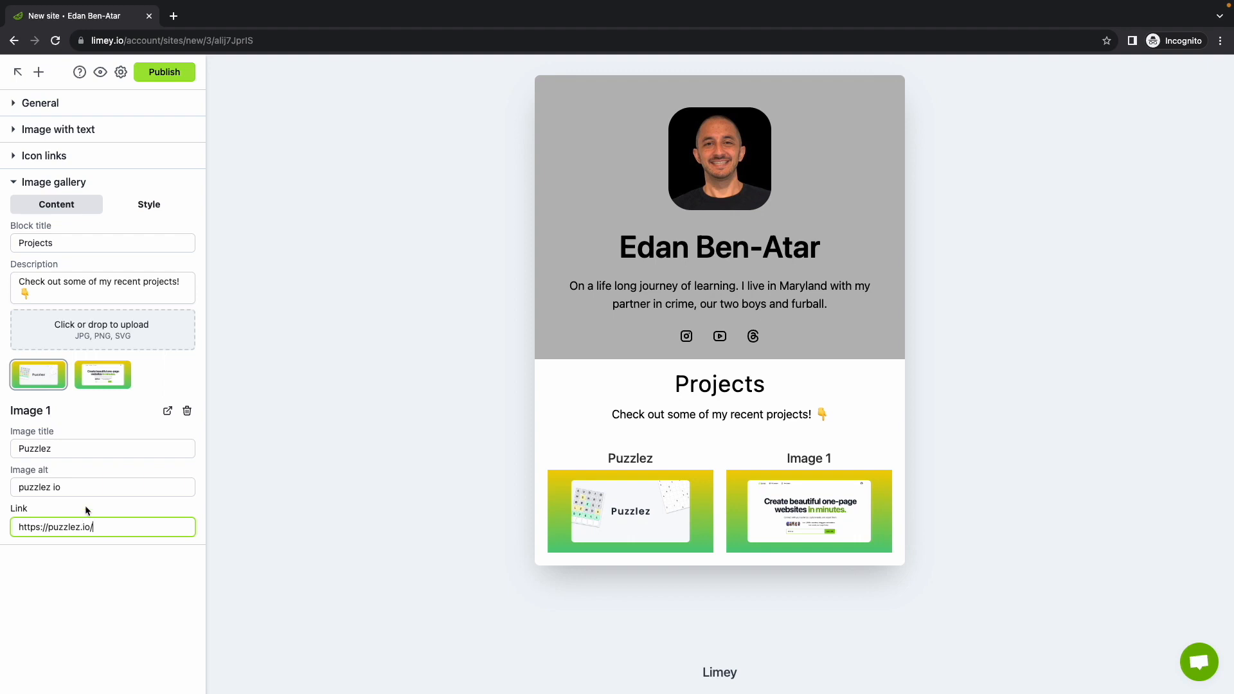
Give the second image the title 'Limey', alt text 'limey io', and a link to limey.io
{"action": "left_click", "coordinate": [103, 379]}
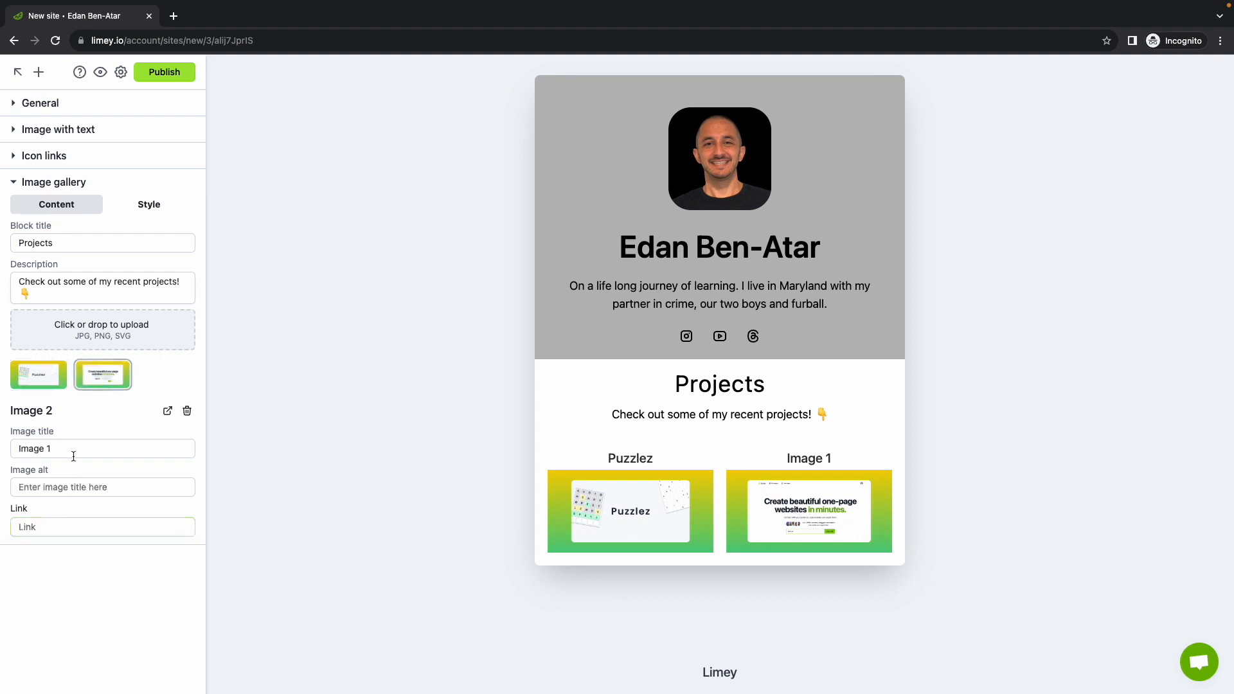
{"action": "triple_click", "coordinate": [75, 450]}
{"action": "type", "text": "Limey"}
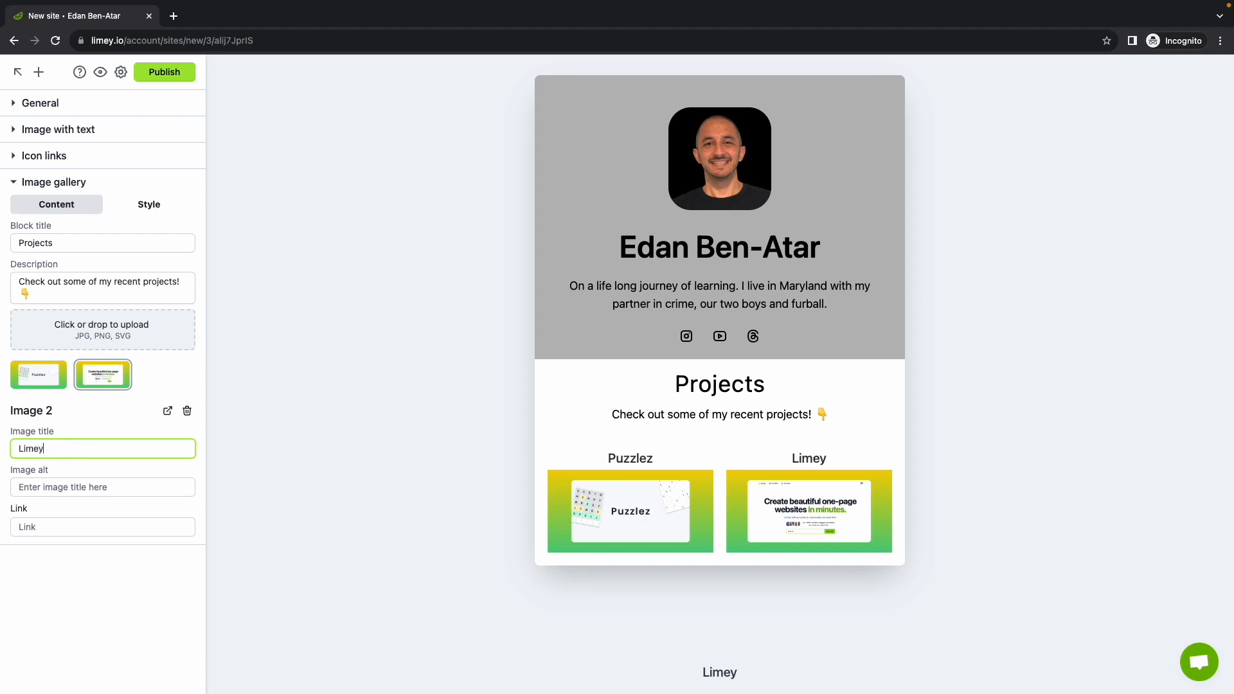
{"action": "left_click", "coordinate": [72, 483]}
{"action": "type", "text": "limey "}
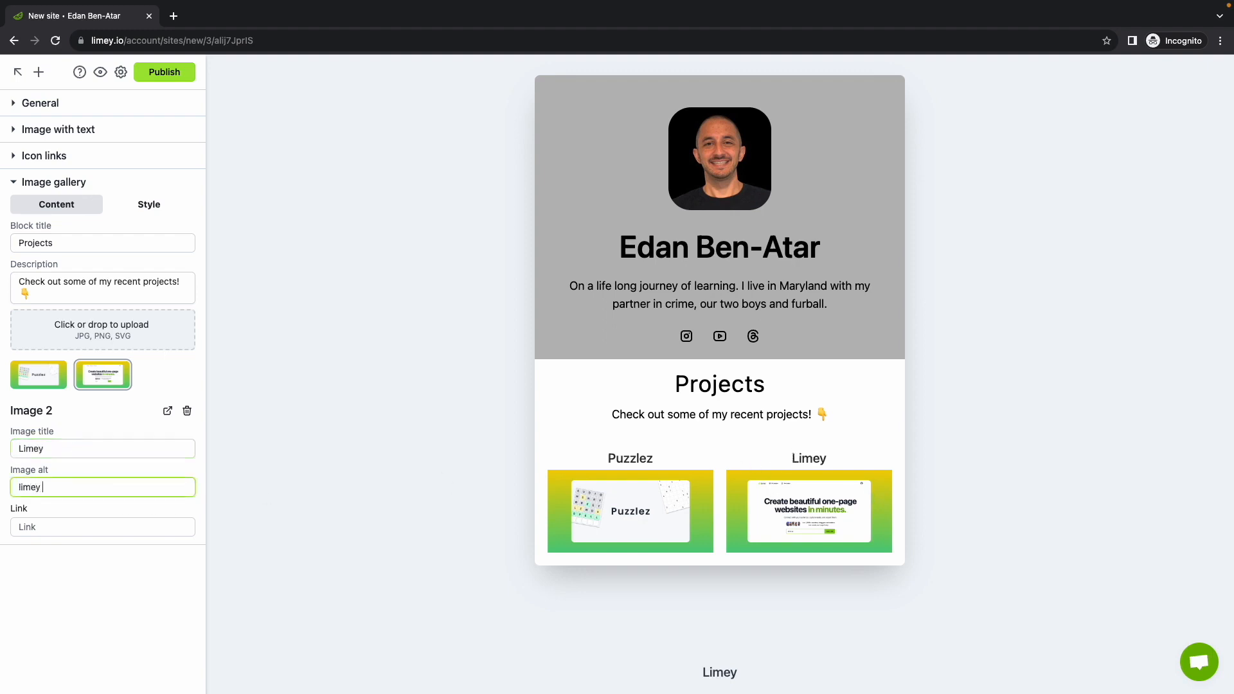
{"action": "type", "text": "io"}
{"action": "key", "text": "Tab"}
{"action": "type", "text": "https://puzzlez.io/"}
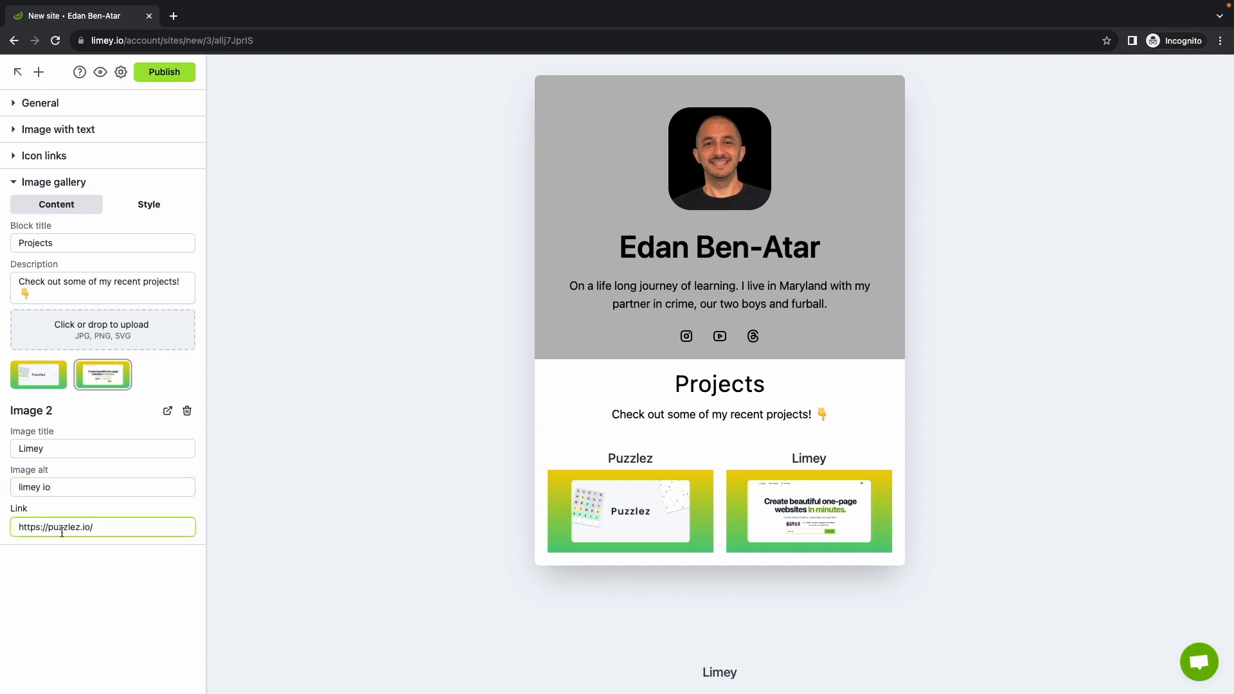
{"action": "double_click", "coordinate": [62, 528]}
{"action": "type", "text": "limey"}
Set the gallery's background color to light grey in its Style options
{"action": "left_click", "coordinate": [150, 205]}
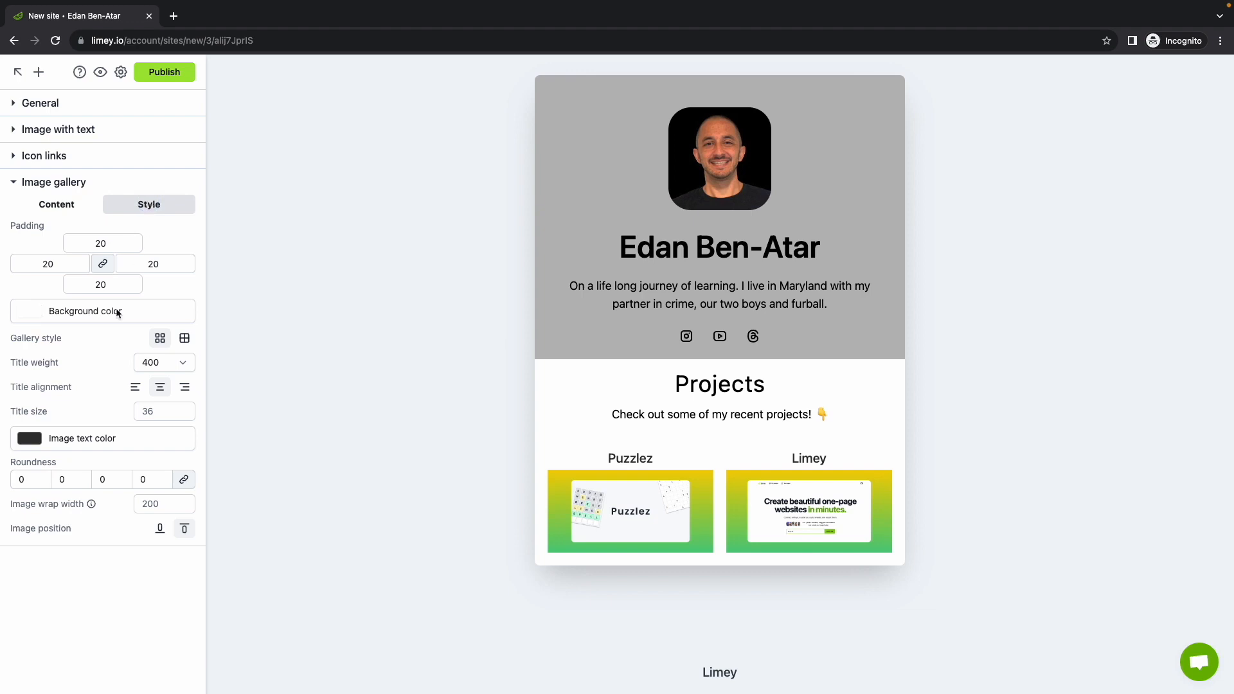
{"action": "left_click", "coordinate": [85, 311]}
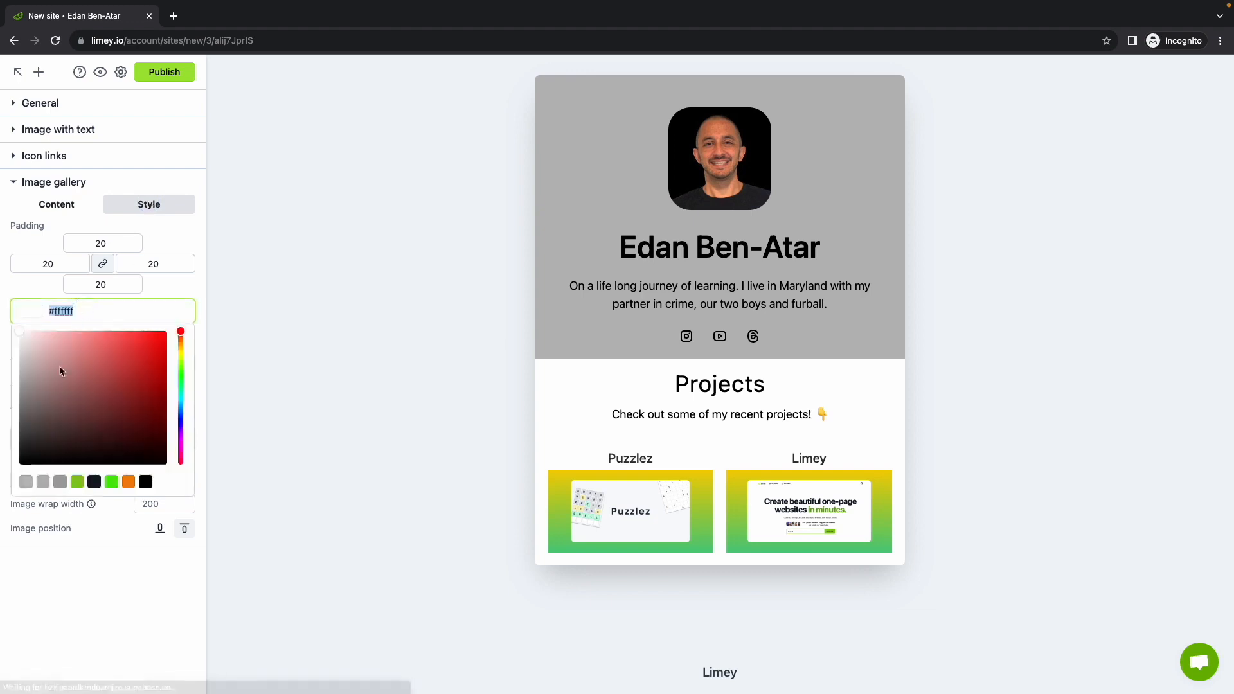
{"action": "left_click", "coordinate": [26, 482]}
{"action": "left_click", "coordinate": [168, 283]}
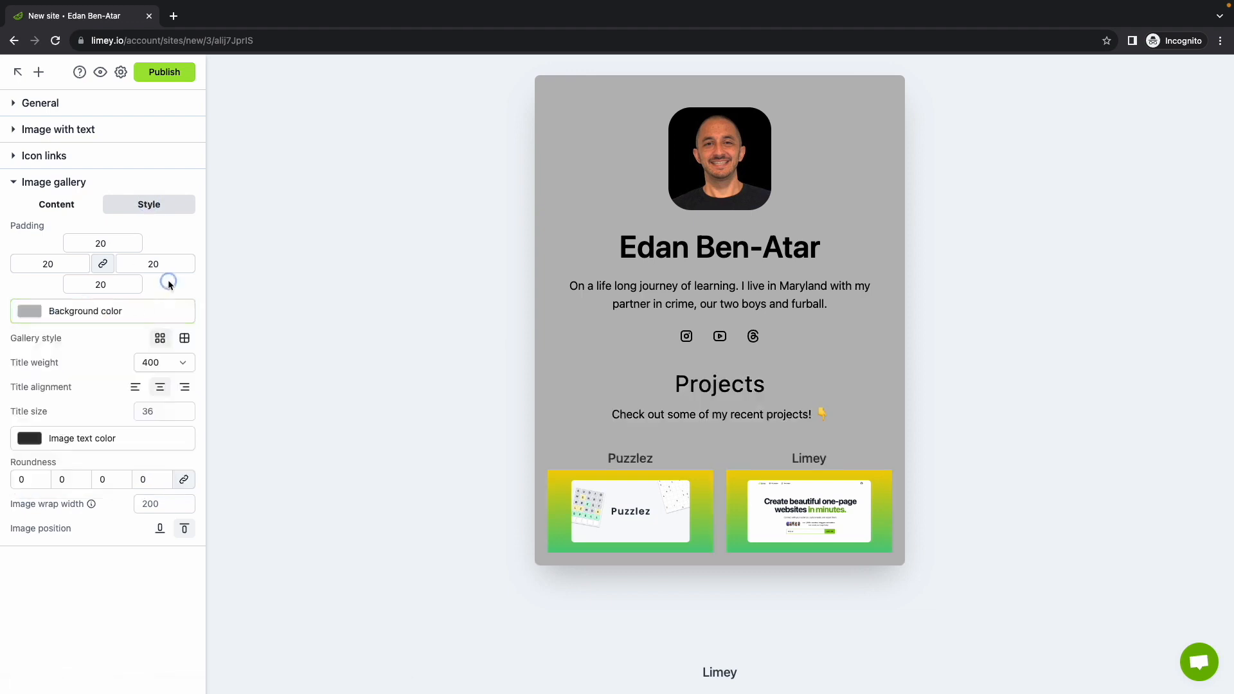
Round the gallery image corners to 35 and place the captions below the images
{"action": "left_click", "coordinate": [65, 482]}
{"action": "type", "text": "35"}
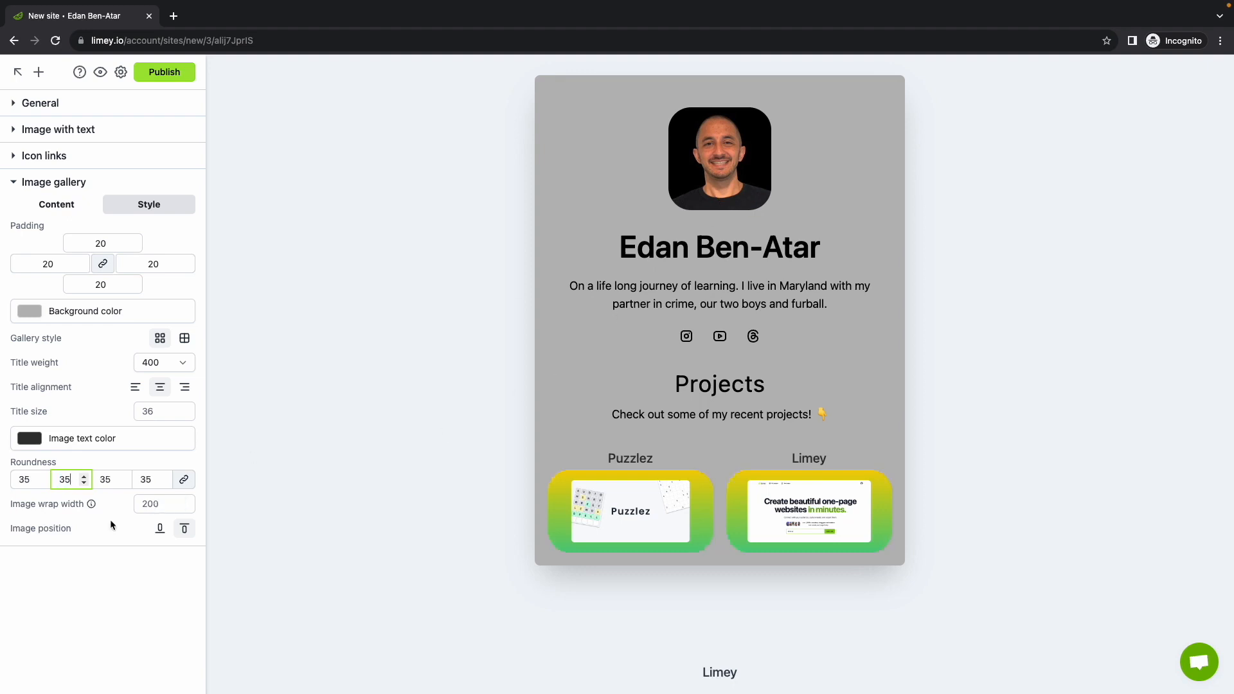
{"action": "left_click", "coordinate": [126, 528]}
{"action": "left_click", "coordinate": [159, 531]}
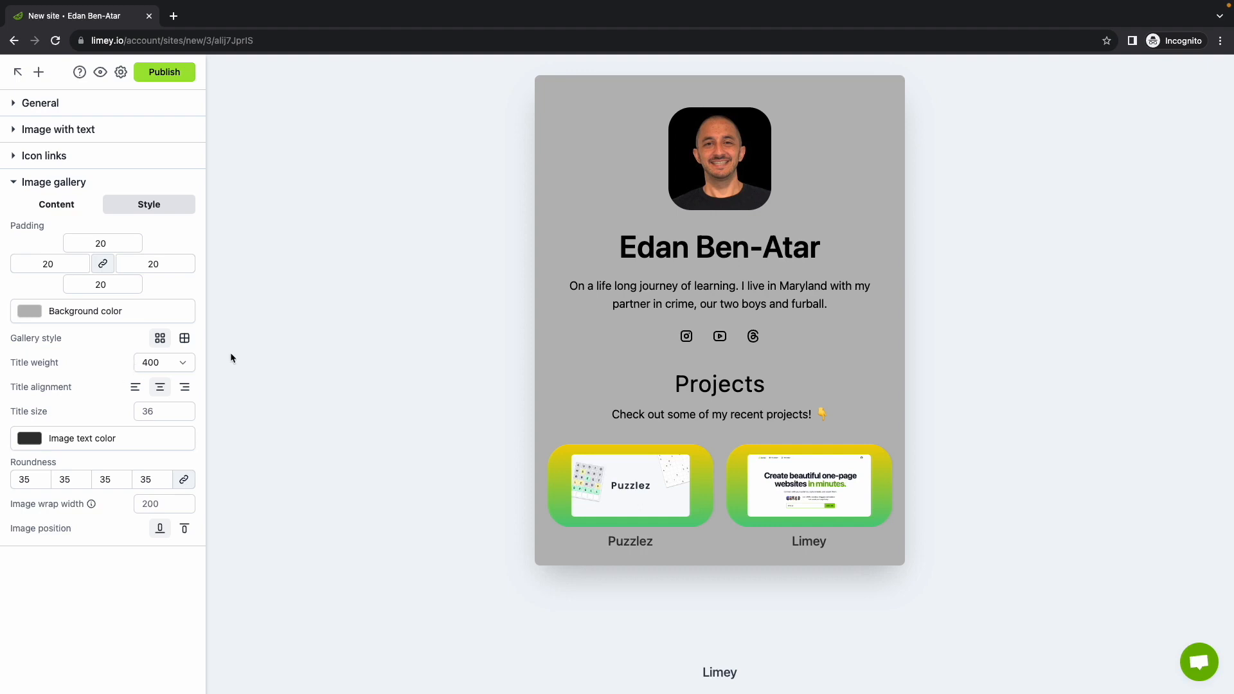
Publish the site at the URL bio-site-demo, then return to the My sites list
{"action": "left_click", "coordinate": [179, 74]}
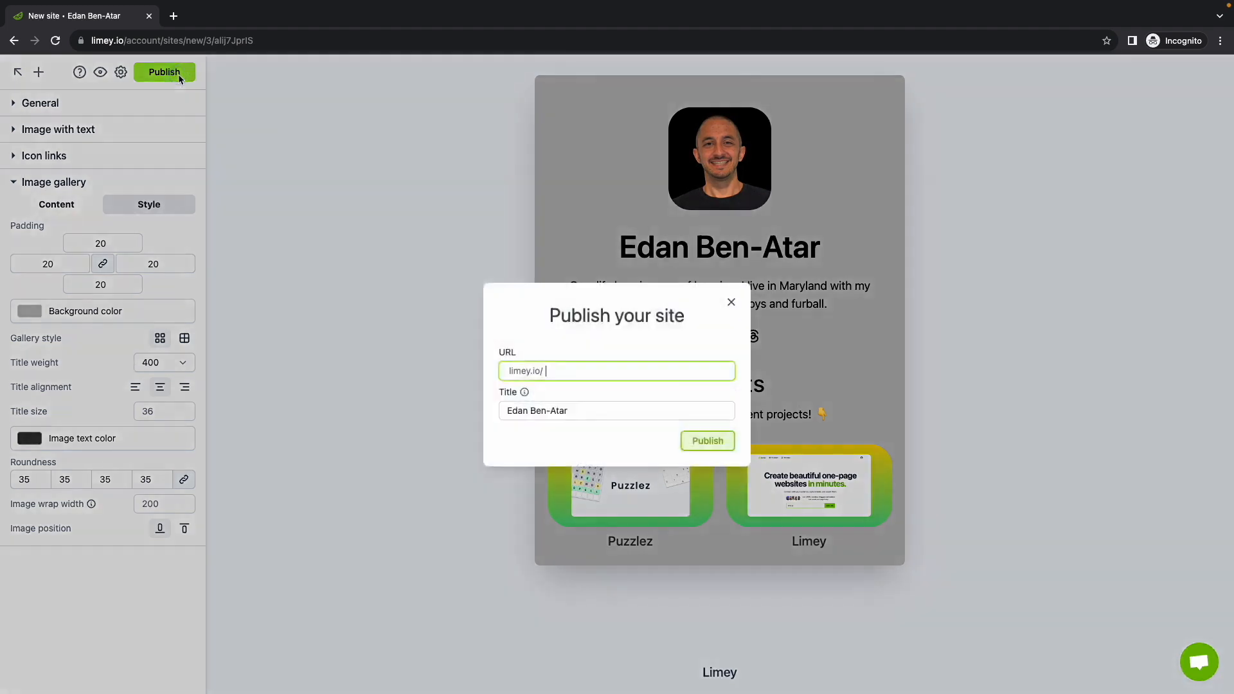
{"action": "type", "text": "bio-site-demo"}
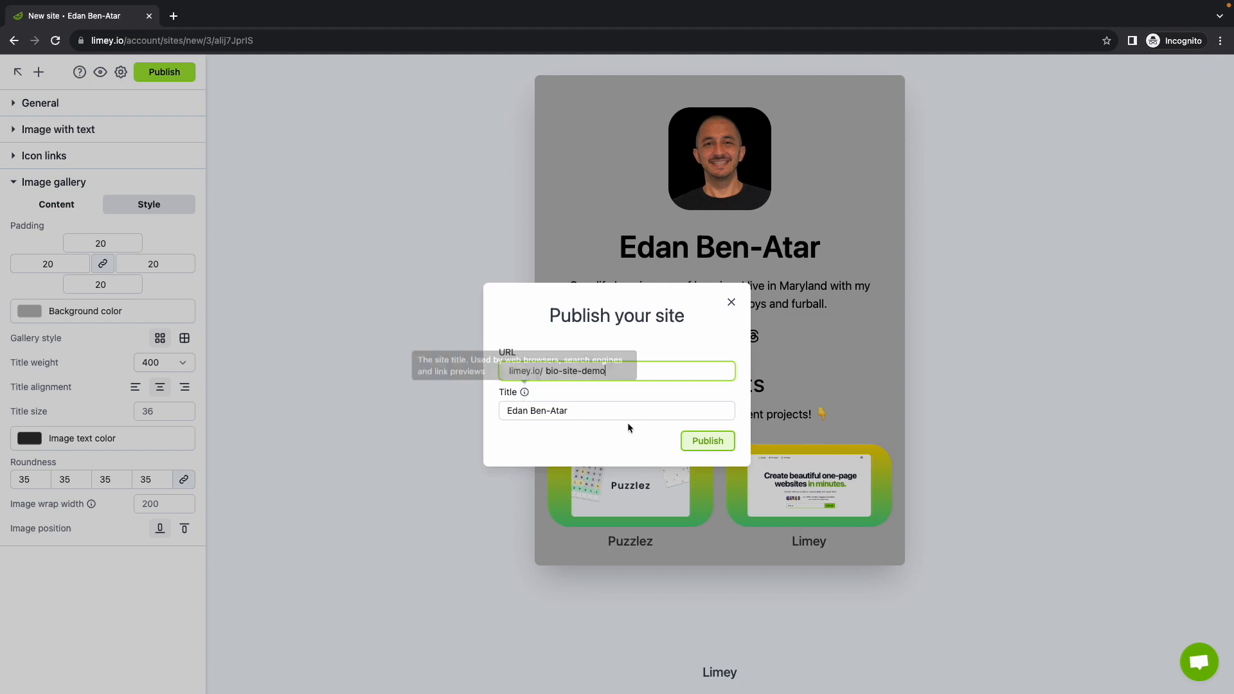
{"action": "left_click", "coordinate": [717, 444]}
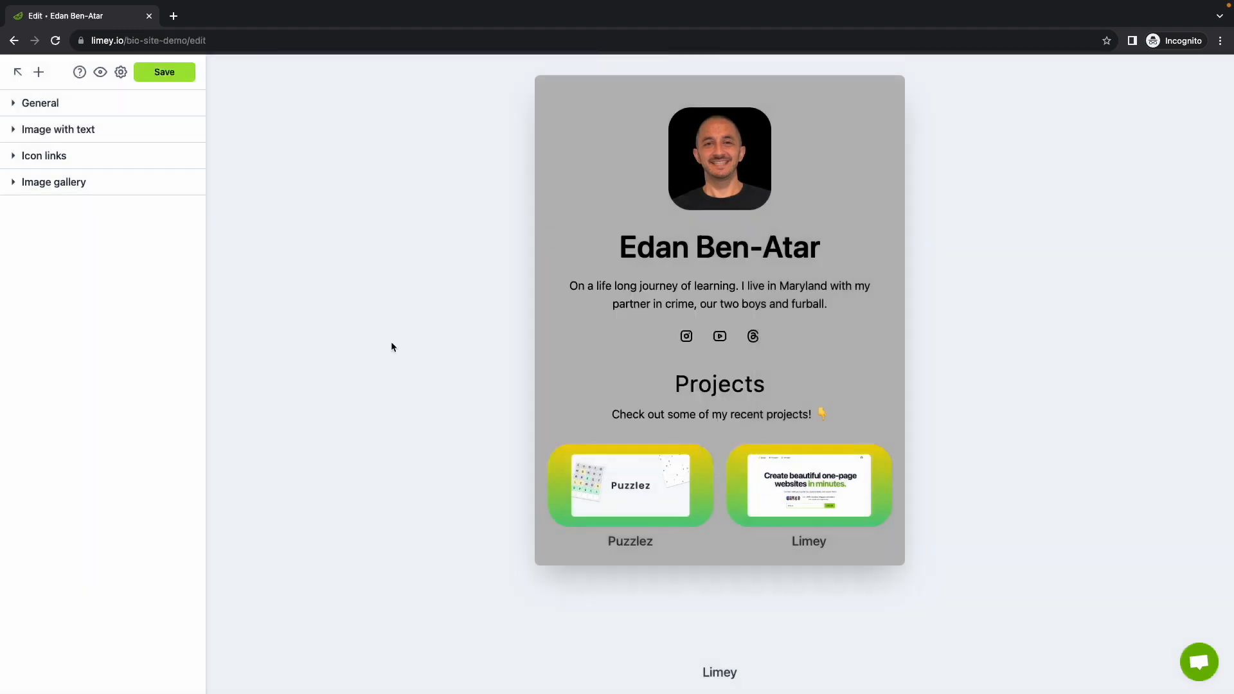
{"action": "left_click", "coordinate": [17, 72]}
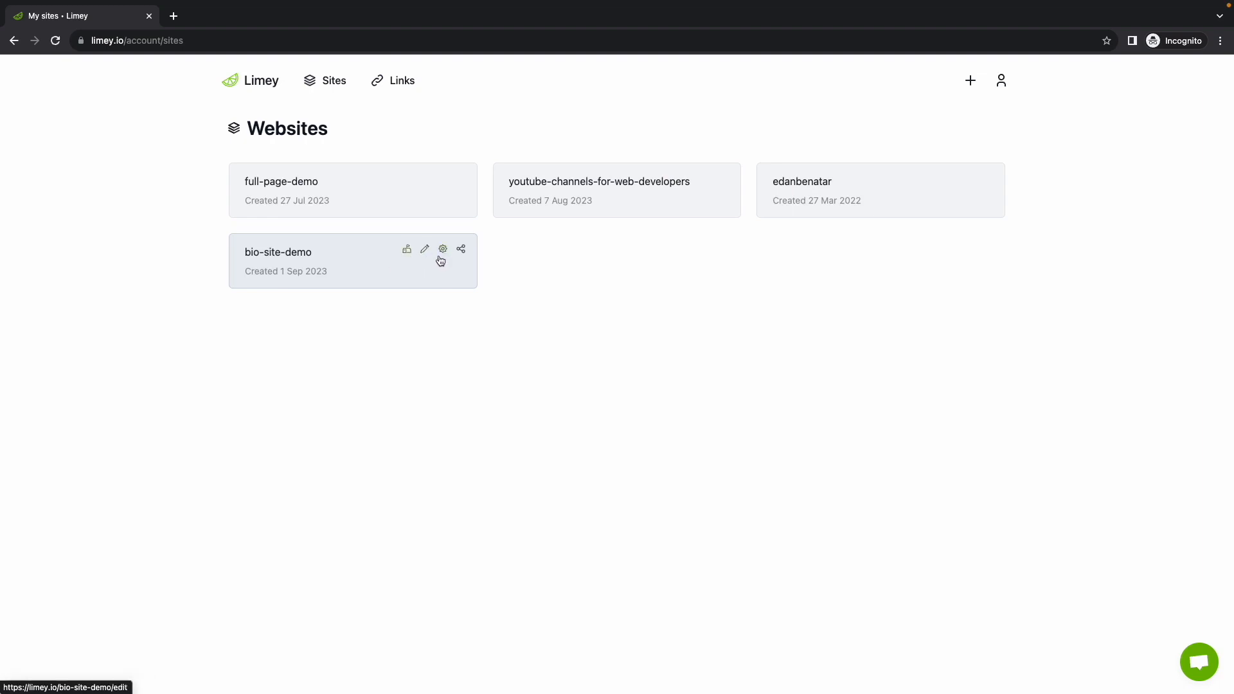
Copy the bio-site-demo share link and switch to the live site's tab
{"action": "left_click", "coordinate": [461, 249]}
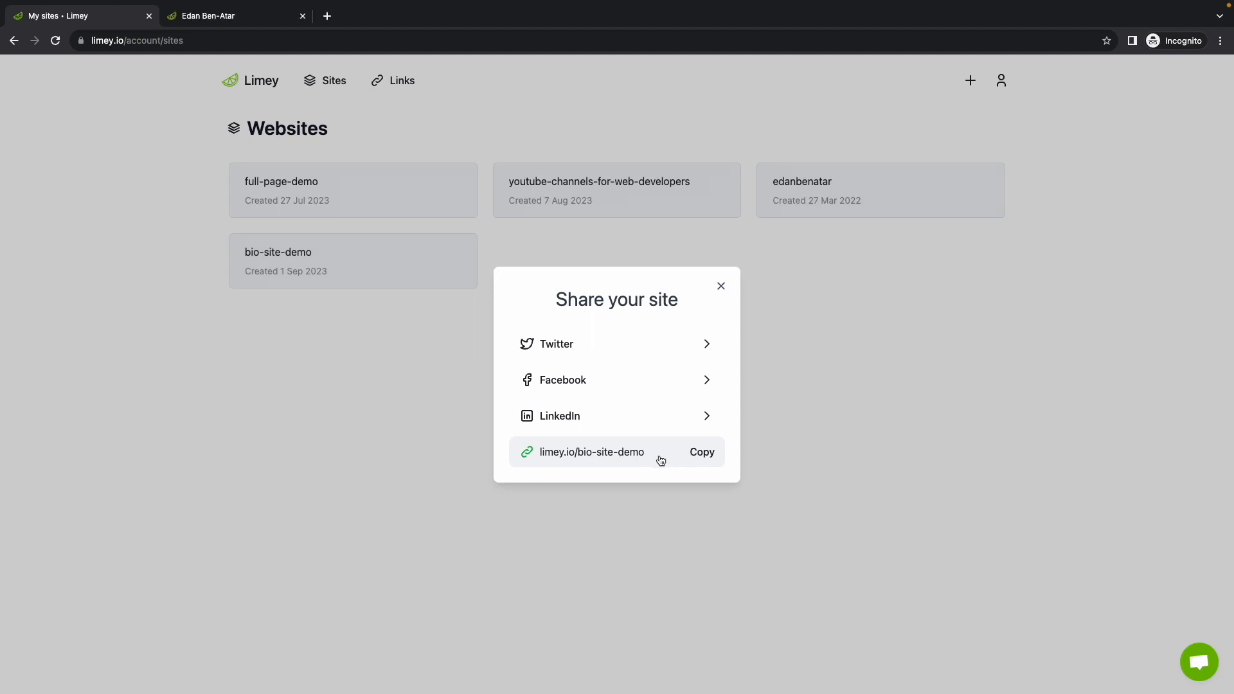
{"action": "left_click", "coordinate": [676, 457]}
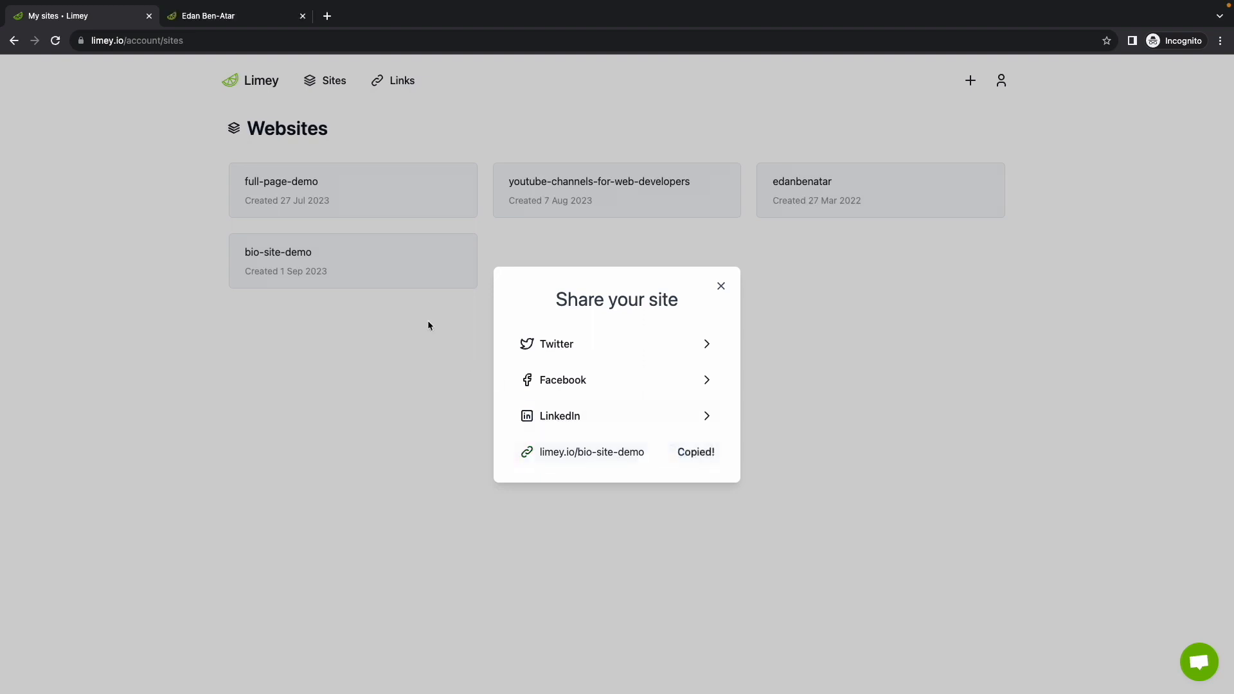
{"action": "left_click", "coordinate": [258, 21]}
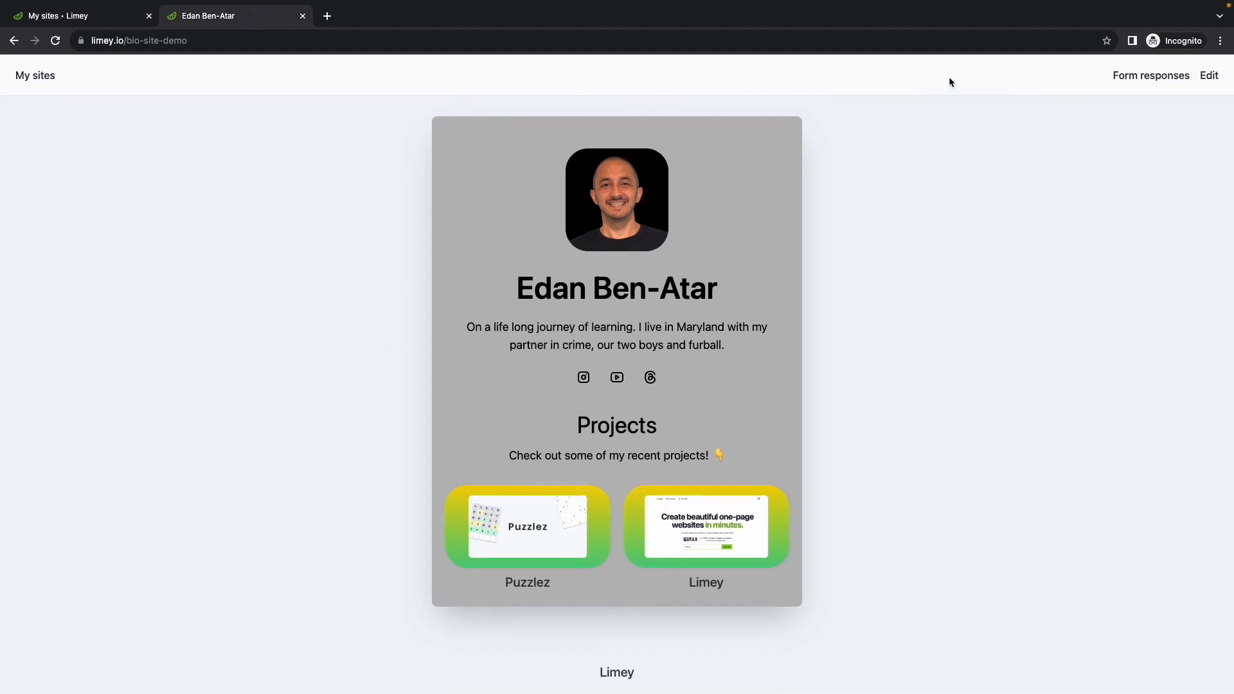
Check the Image gallery settings in the editor, then open the published bio-site-demo page from My sites
{"action": "left_click", "coordinate": [1209, 75]}
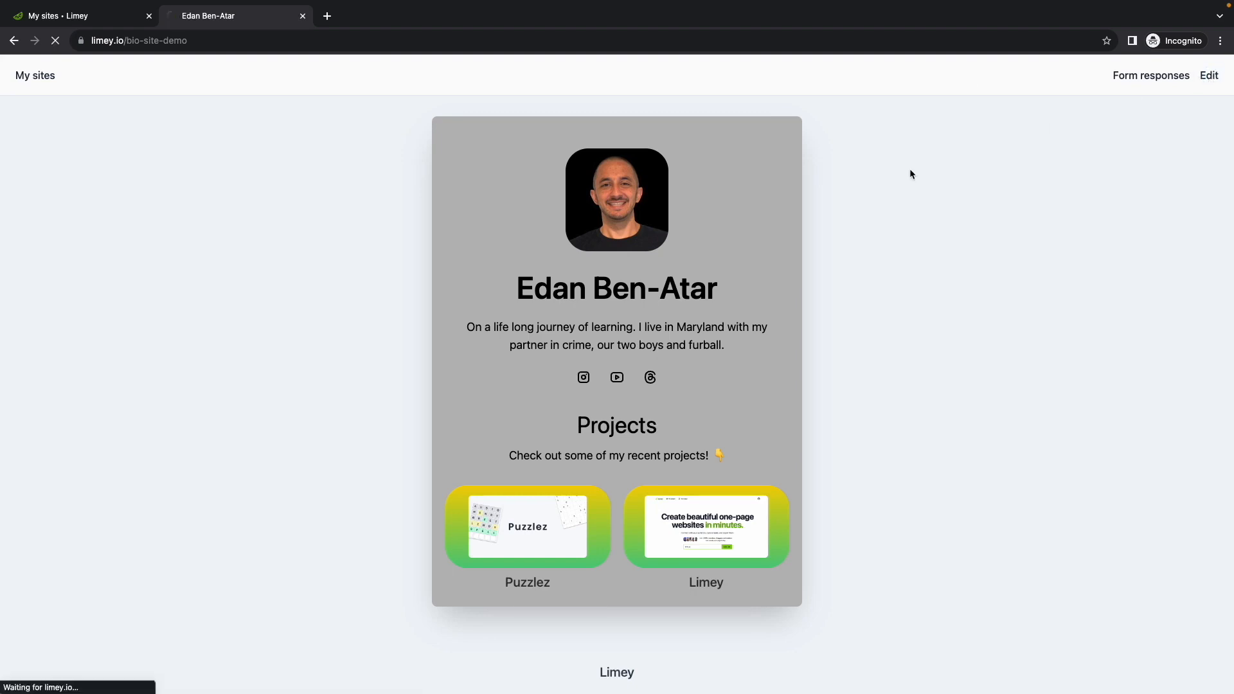
{"action": "left_click", "coordinate": [75, 183]}
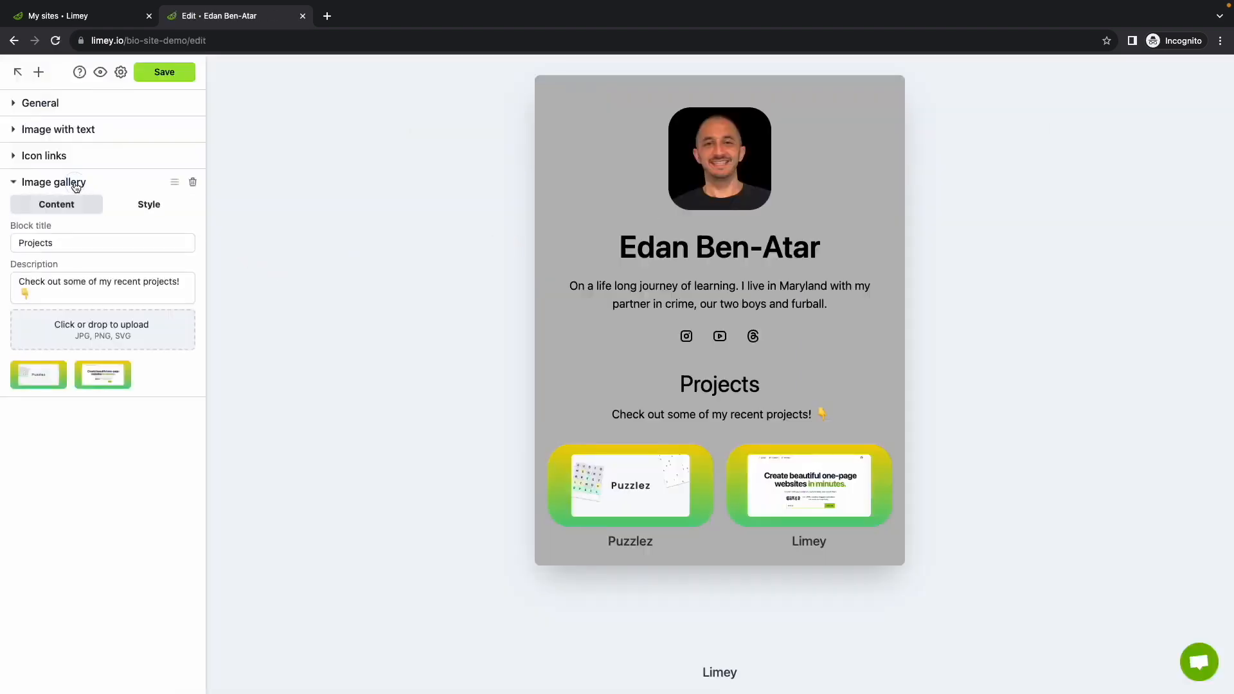
{"action": "mouse_move", "coordinate": [201, 155]}
{"action": "left_click", "coordinate": [18, 72]}
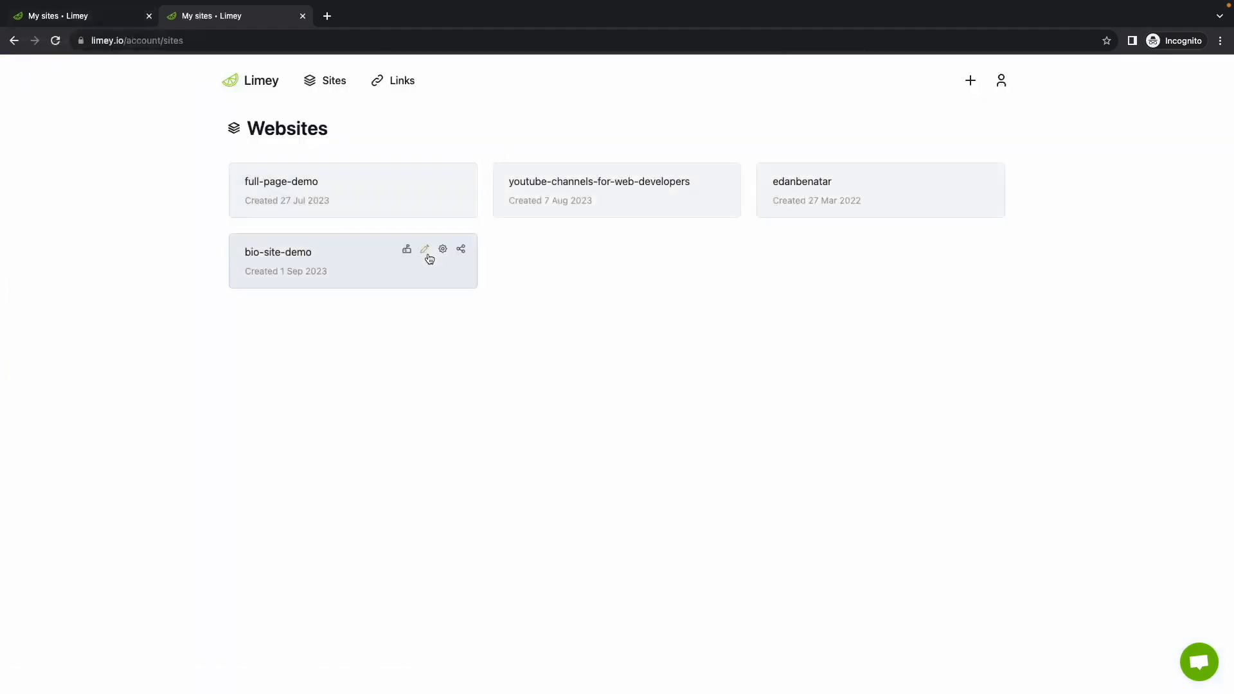
{"action": "left_click", "coordinate": [372, 263]}
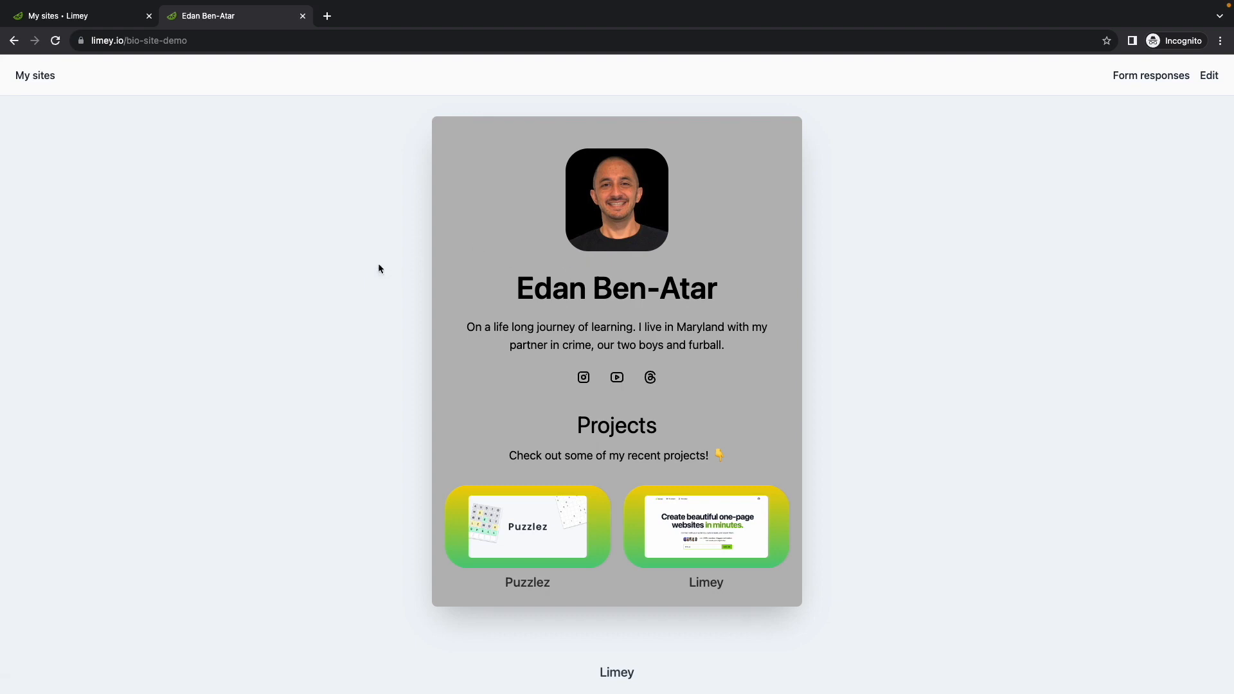